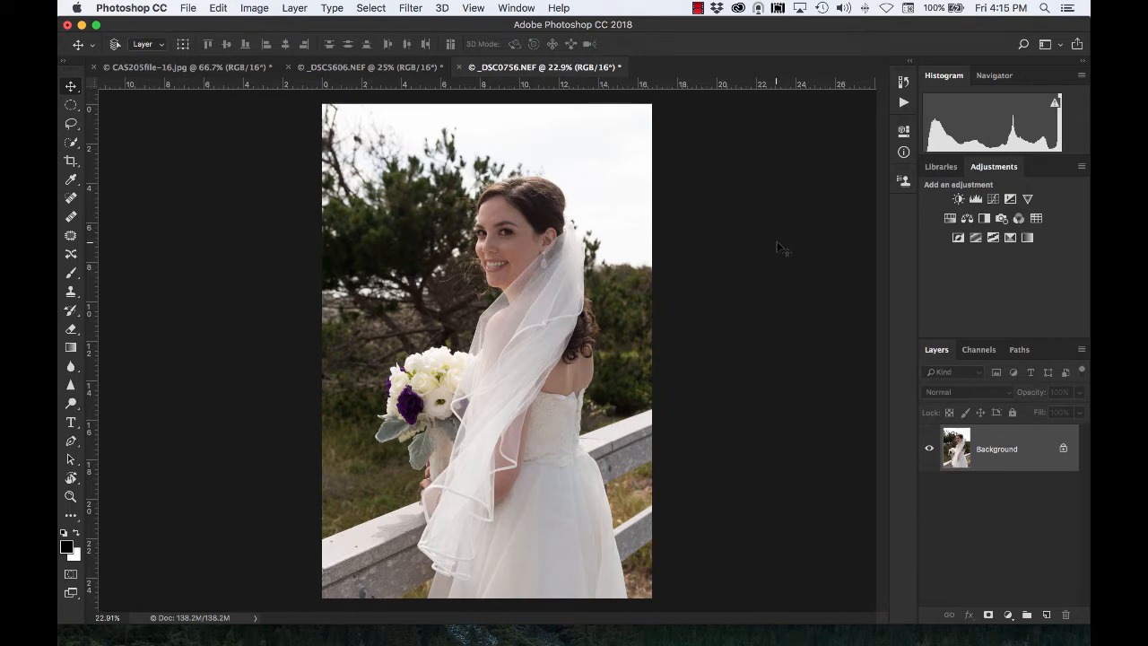
# Add a Levels adjustment layer above the Background photo
pyautogui.click(949, 169)
pyautogui.click(997, 171)
pyautogui.click(977, 199)
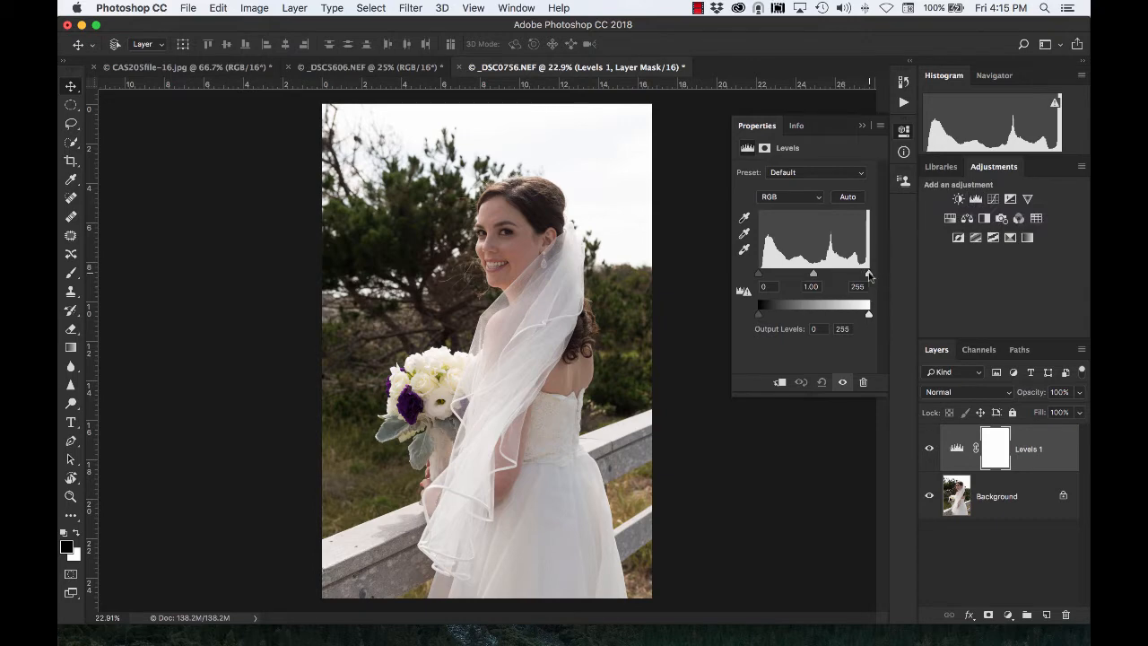
# Check highlight clipping at the white point, keep it at 255, and set the Levels black input to 12 and midtones to 1.48
pyautogui.moveTo(870, 276)
pyautogui.mouseDown()
pyautogui.moveTo(839, 275)
pyautogui.moveTo(871, 275)
pyautogui.mouseUp()
pyautogui.moveTo(870, 275)
pyautogui.mouseDown()
pyautogui.moveTo(812, 275)
pyautogui.moveTo(870, 275)
pyautogui.mouseUp()
pyautogui.keyDown('alt'); pyautogui.moveTo(869, 275); pyautogui.dragTo(882, 277); pyautogui.keyUp('alt')
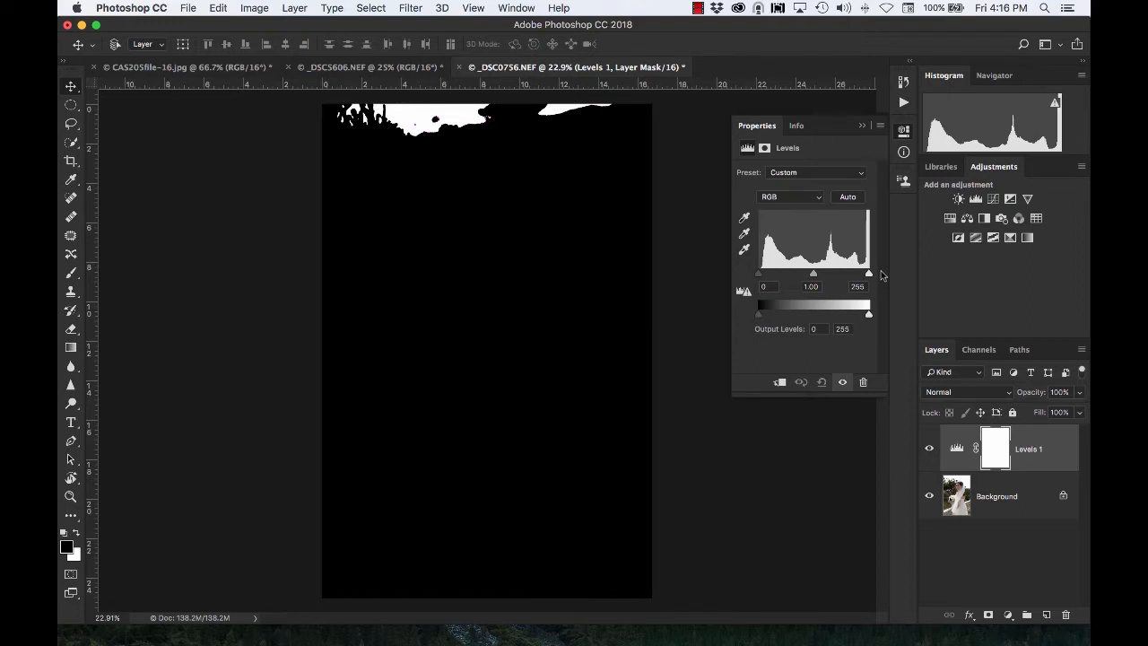
pyautogui.keyDown('alt'); pyautogui.moveTo(882, 276); pyautogui.dragTo(870, 275); pyautogui.keyUp('alt')
pyautogui.keyDown('alt'); pyautogui.moveTo(870, 274); pyautogui.dragTo(870, 271); pyautogui.keyUp('alt')
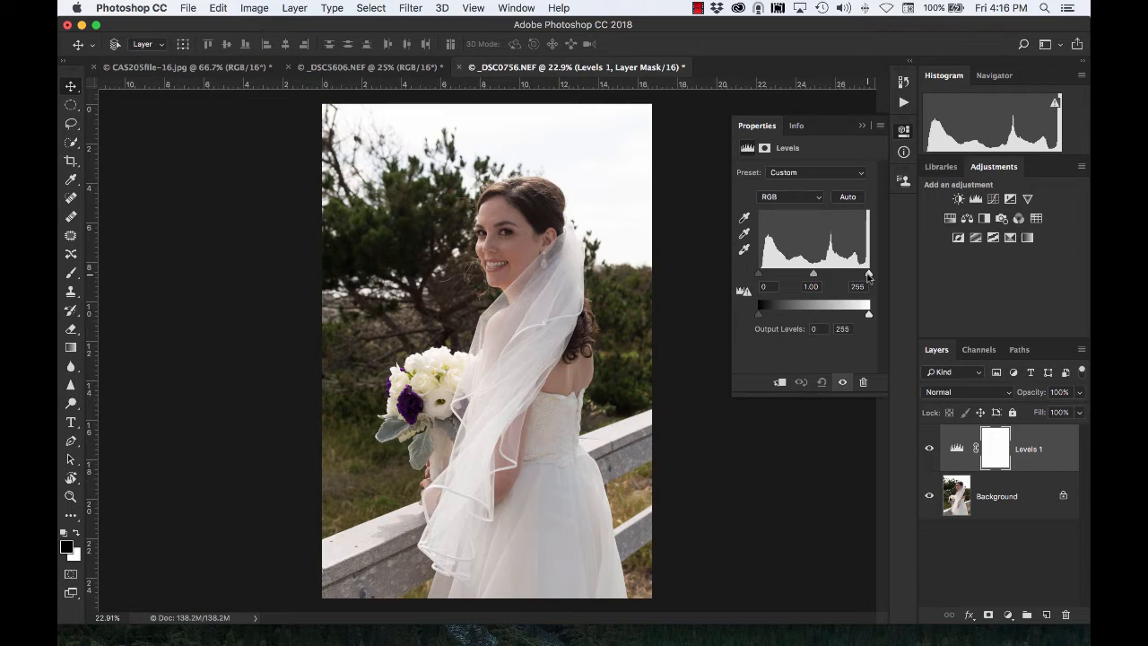
pyautogui.keyDown('alt'); pyautogui.moveTo(868, 275); pyautogui.dragTo(871, 277); pyautogui.keyUp('alt')
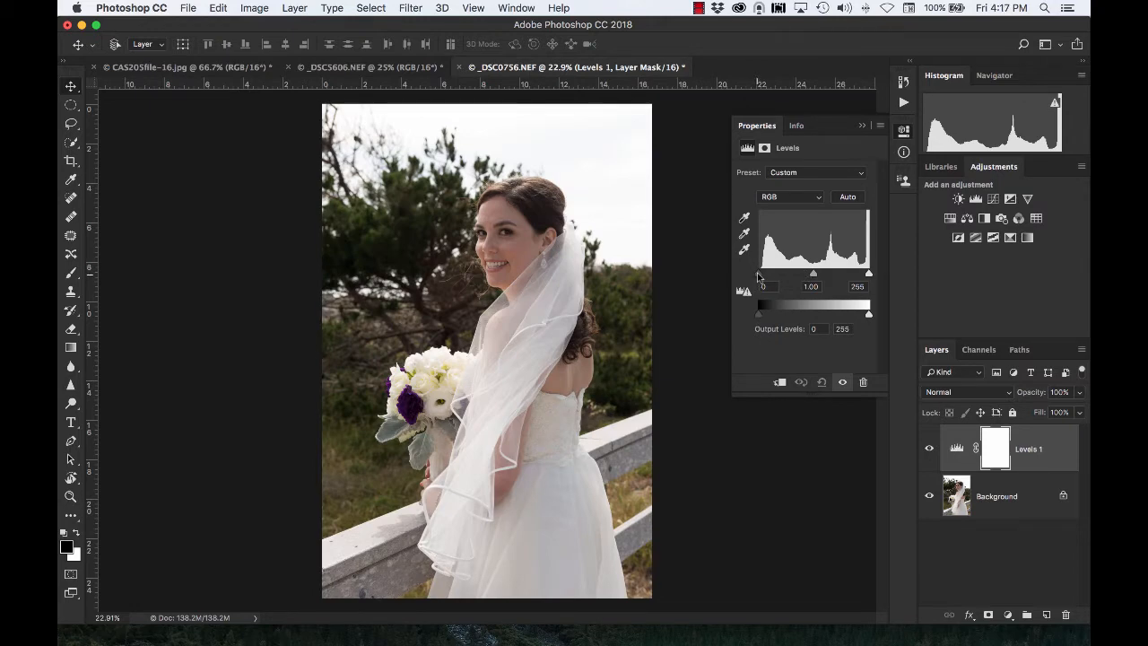
pyautogui.keyDown('alt'); pyautogui.moveTo(758, 277); pyautogui.dragTo(803, 276); pyautogui.keyUp('alt')
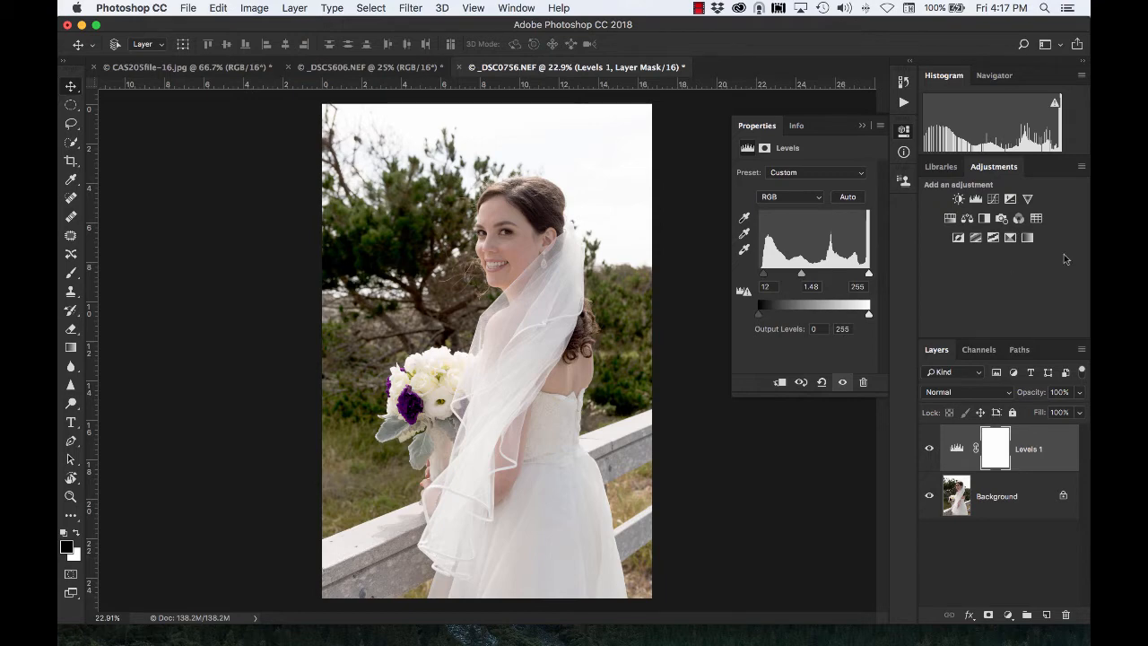
# Add a Vibrance adjustment layer with Vibrance at +52 and Saturation at +23
pyautogui.click(1029, 200)
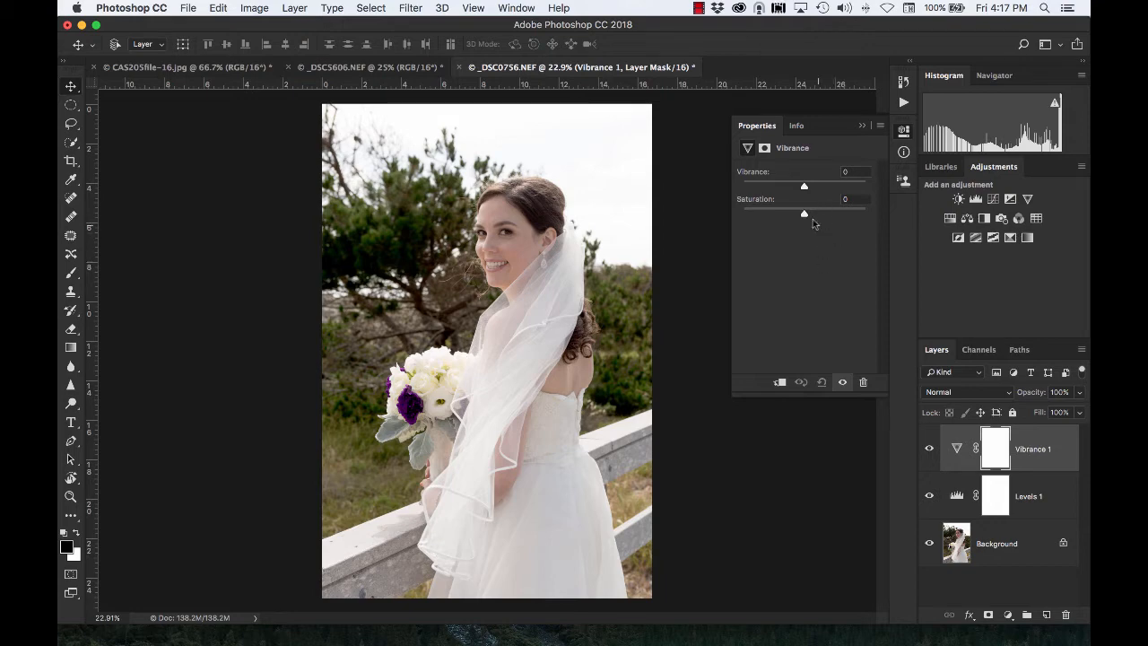
pyautogui.moveTo(804, 215); pyautogui.dragTo(867, 214)
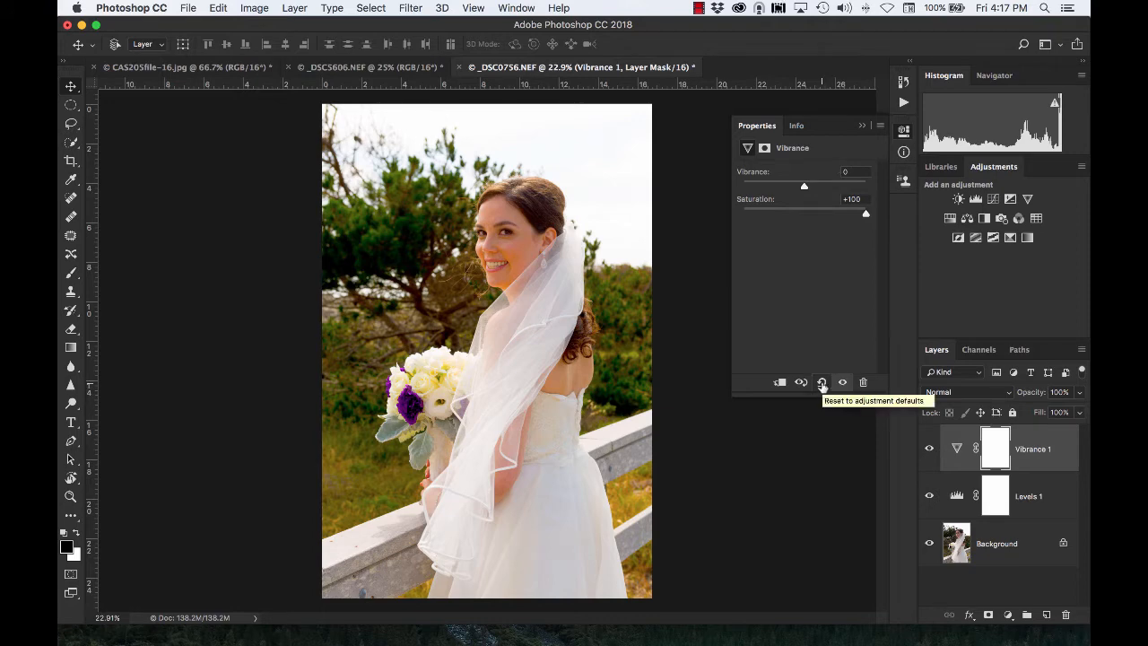
pyautogui.click(822, 384)
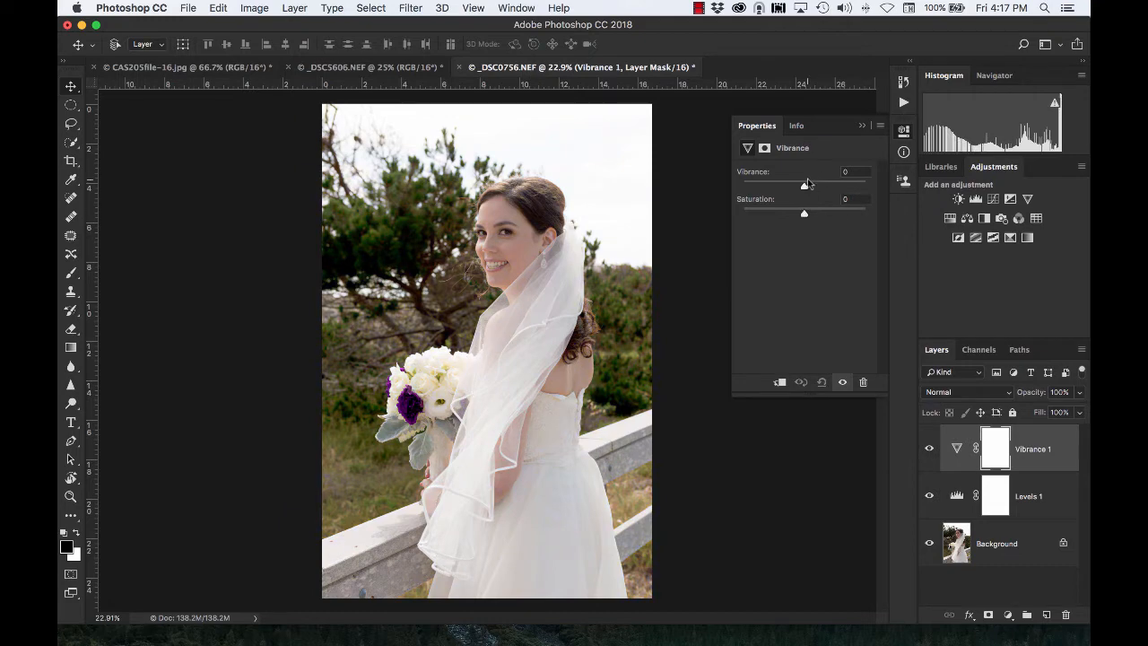
pyautogui.moveTo(805, 184); pyautogui.dragTo(837, 188)
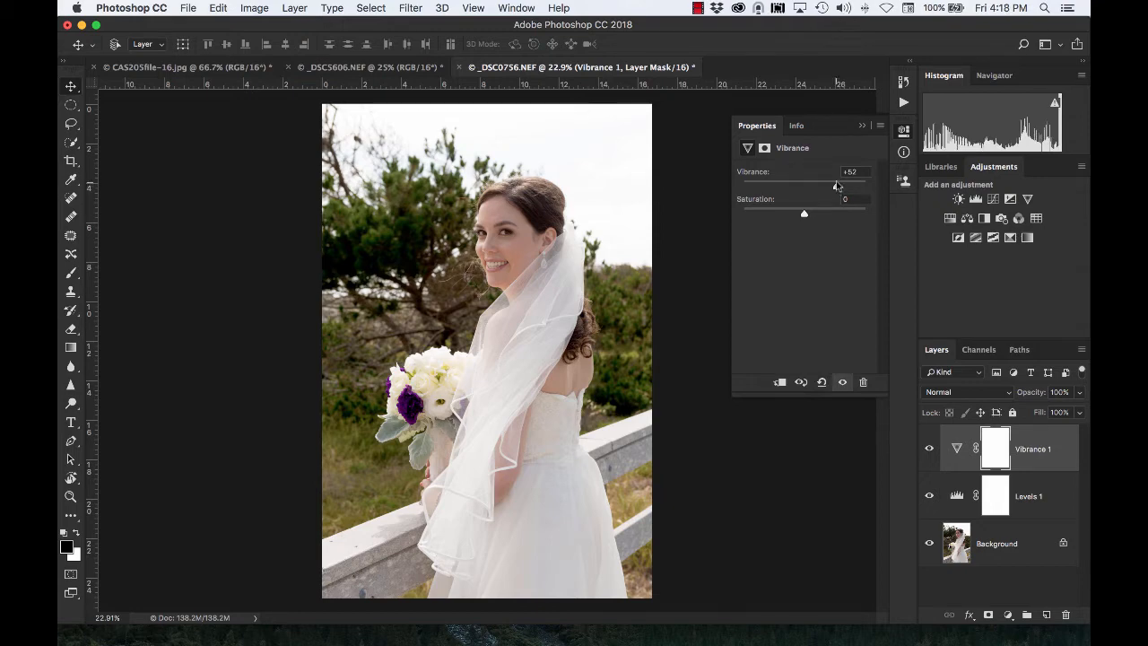
pyautogui.moveTo(805, 213); pyautogui.dragTo(818, 215)
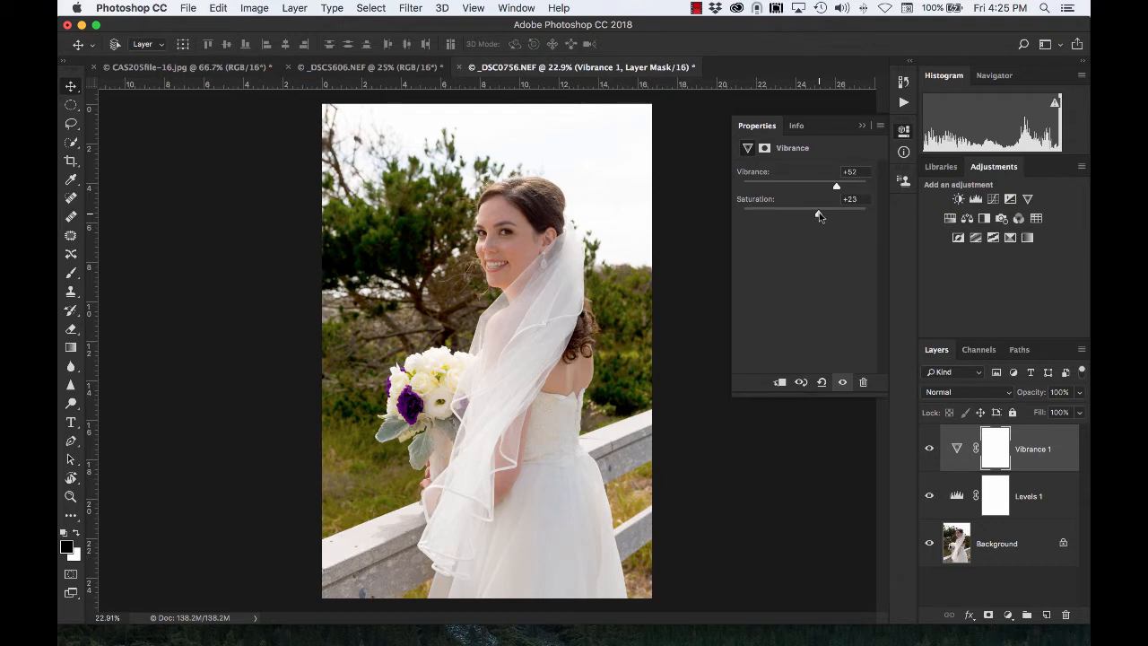
# Toggle the Vibrance layer's visibility off and on to compare the photo before and after the adjustment
pyautogui.click(842, 382)
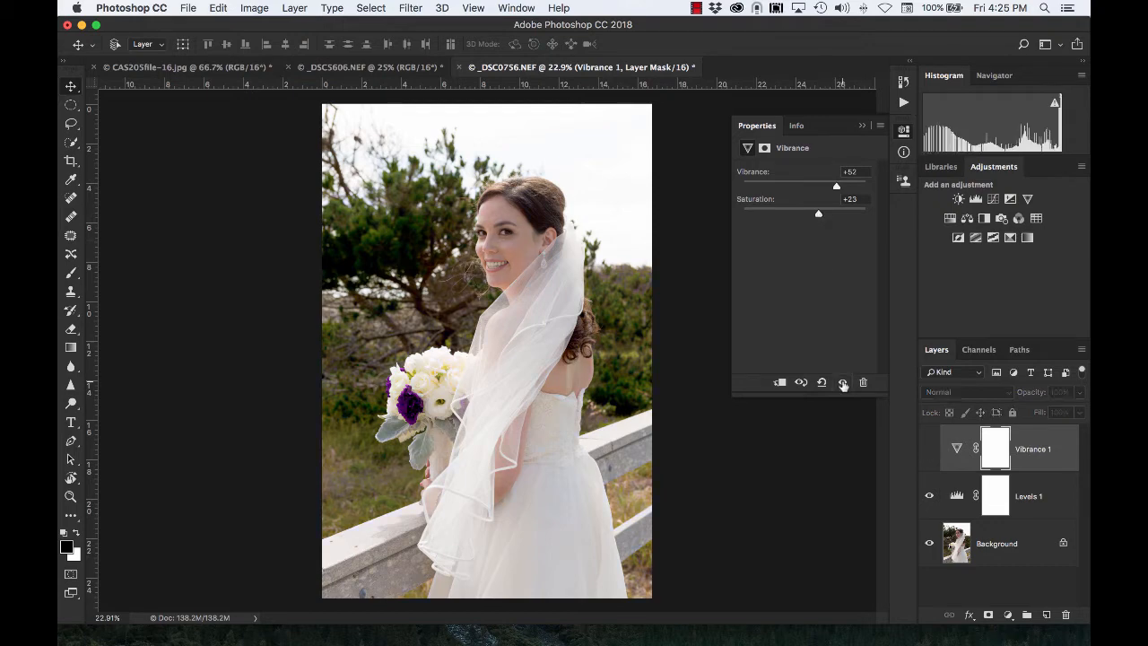
pyautogui.click(843, 382)
pyautogui.click(842, 382)
pyautogui.click(930, 450)
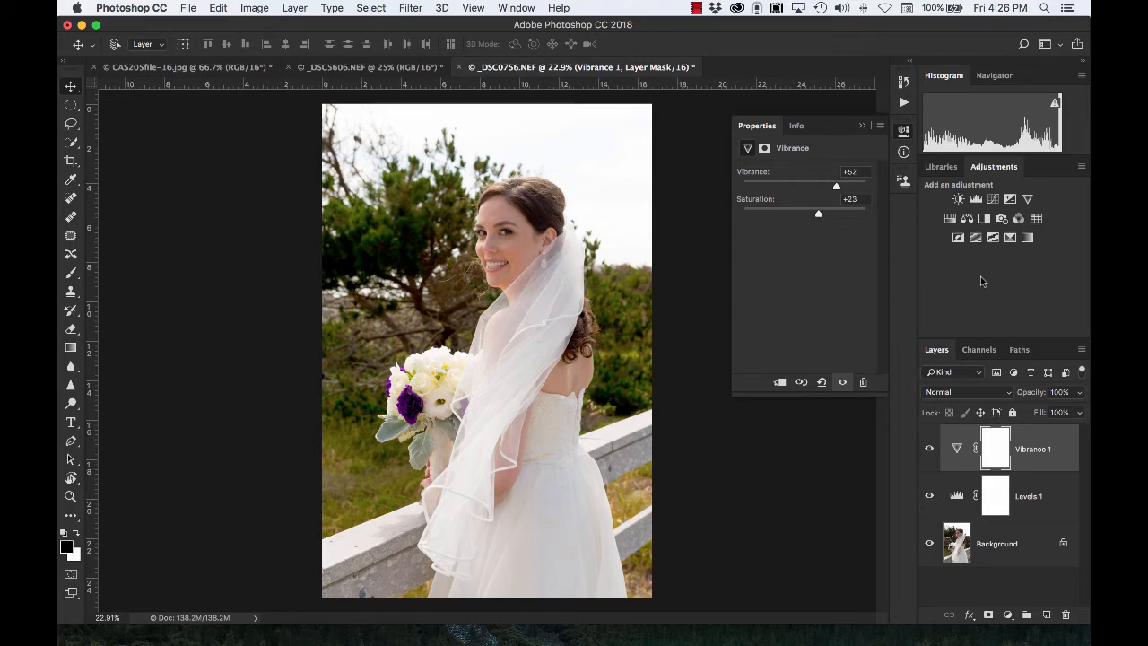
# Add a Hue/Saturation adjustment layer, try a Hue shift of about +21, and reset it to the defaults
pyautogui.click(950, 218)
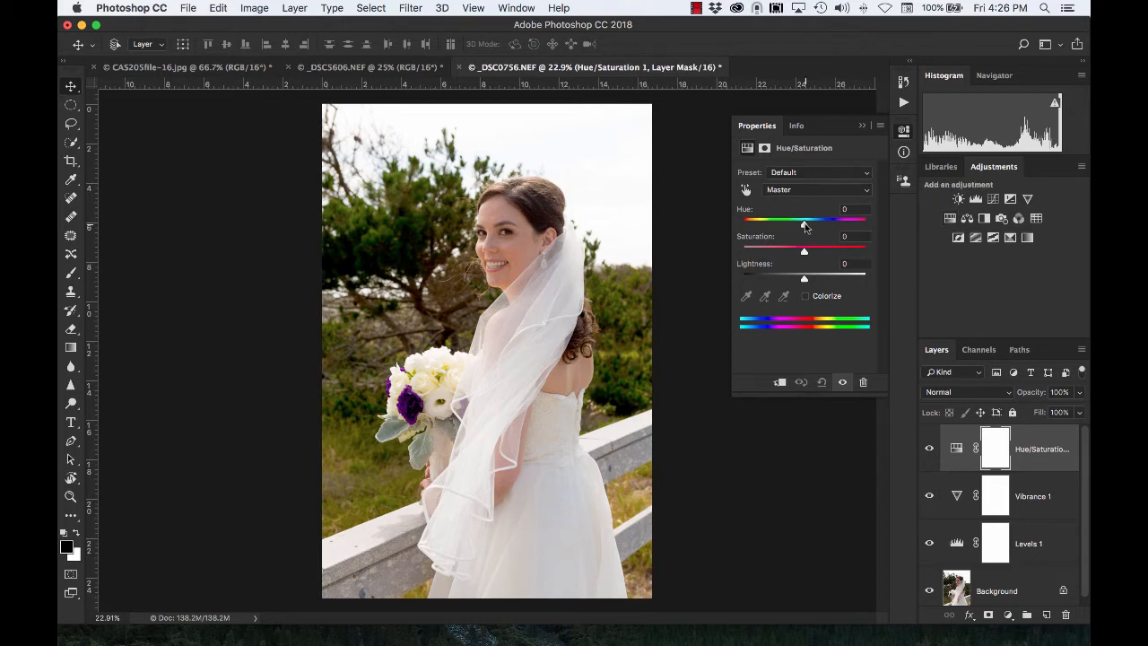
pyautogui.moveTo(805, 225)
pyautogui.mouseDown()
pyautogui.moveTo(850, 224)
pyautogui.moveTo(748, 225)
pyautogui.moveTo(819, 226)
pyautogui.mouseUp()
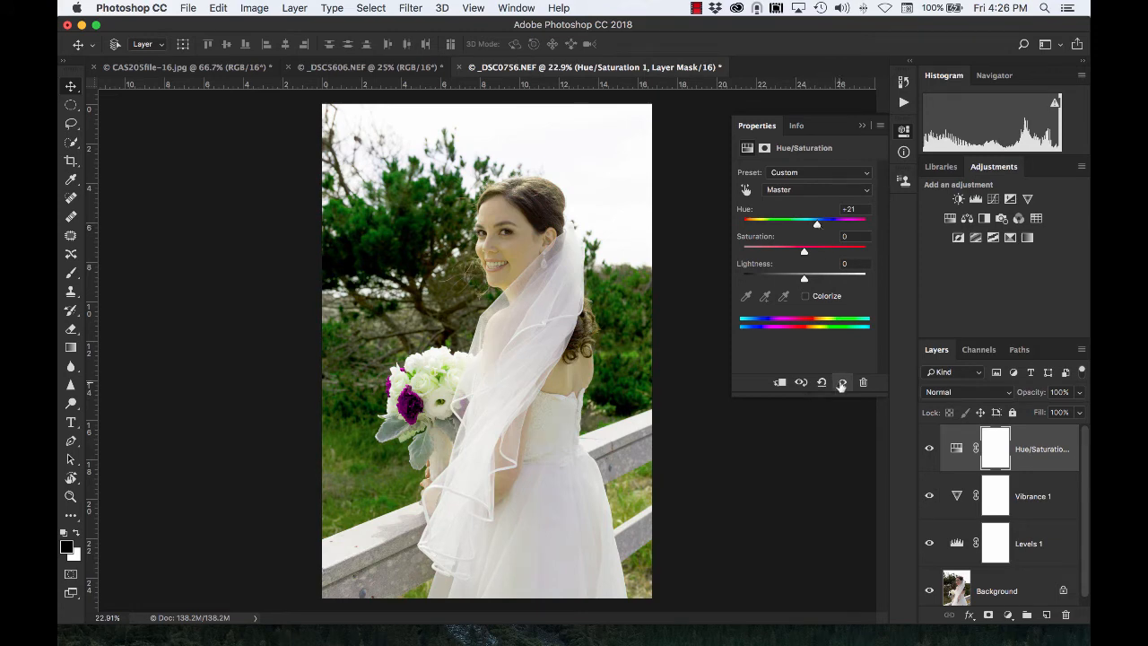
pyautogui.click(822, 382)
# Colorize the photo with the Hue/Saturation layer, trying the Cyanotype preset before applying Sepia, and hide the layer
pyautogui.click(806, 297)
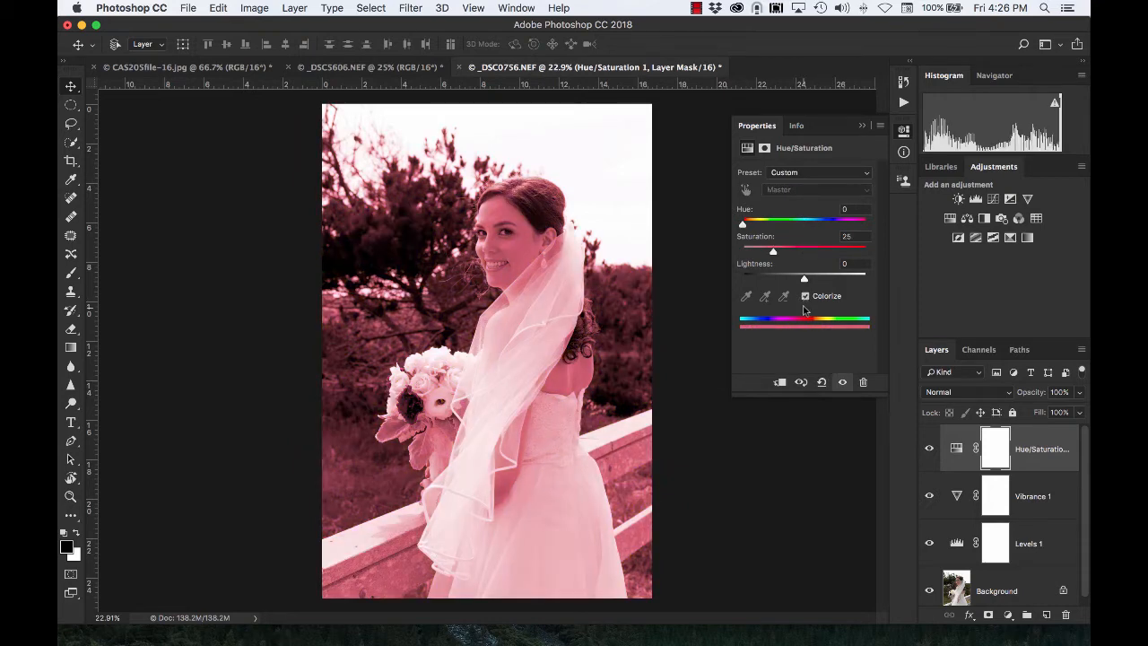
pyautogui.click(869, 174)
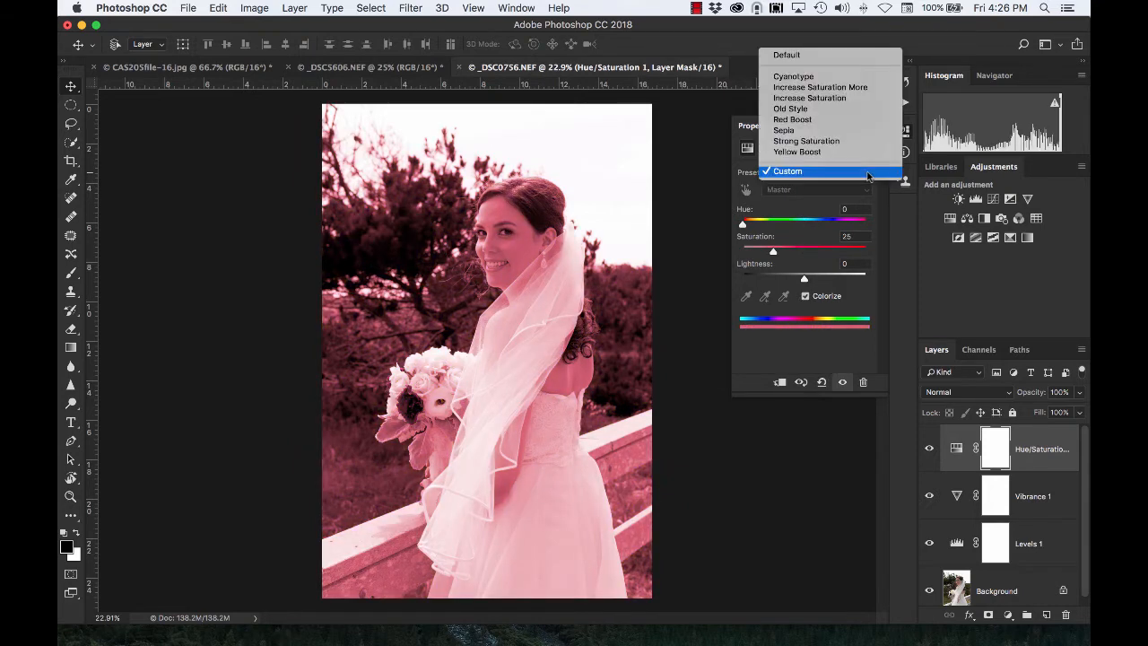
pyautogui.click(841, 79)
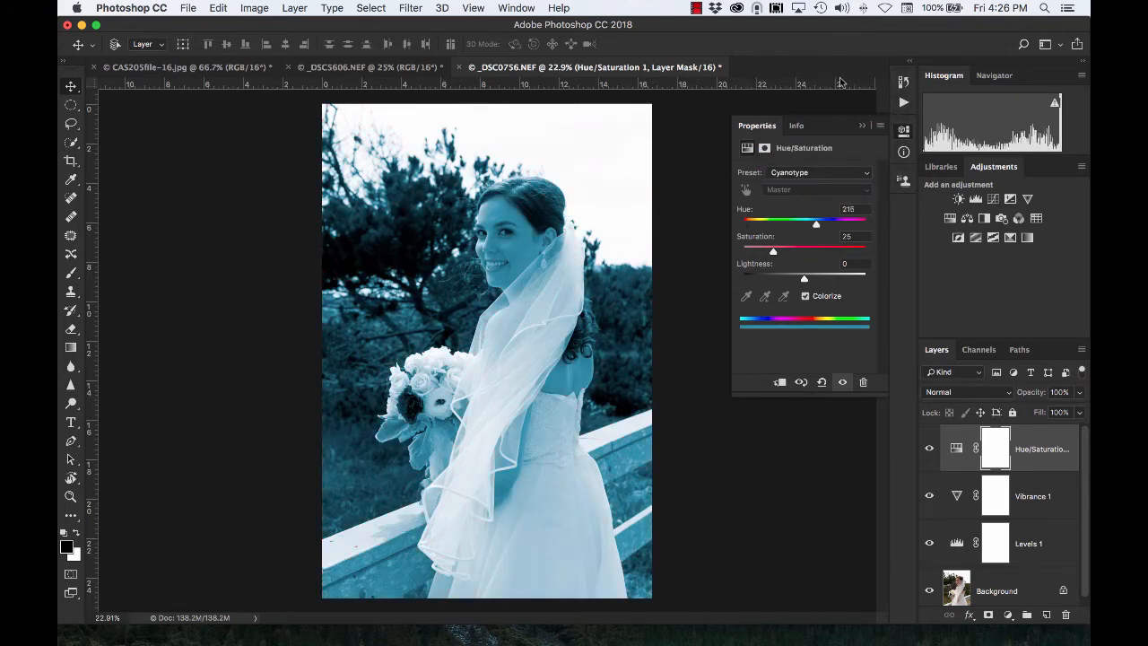
pyautogui.click(856, 174)
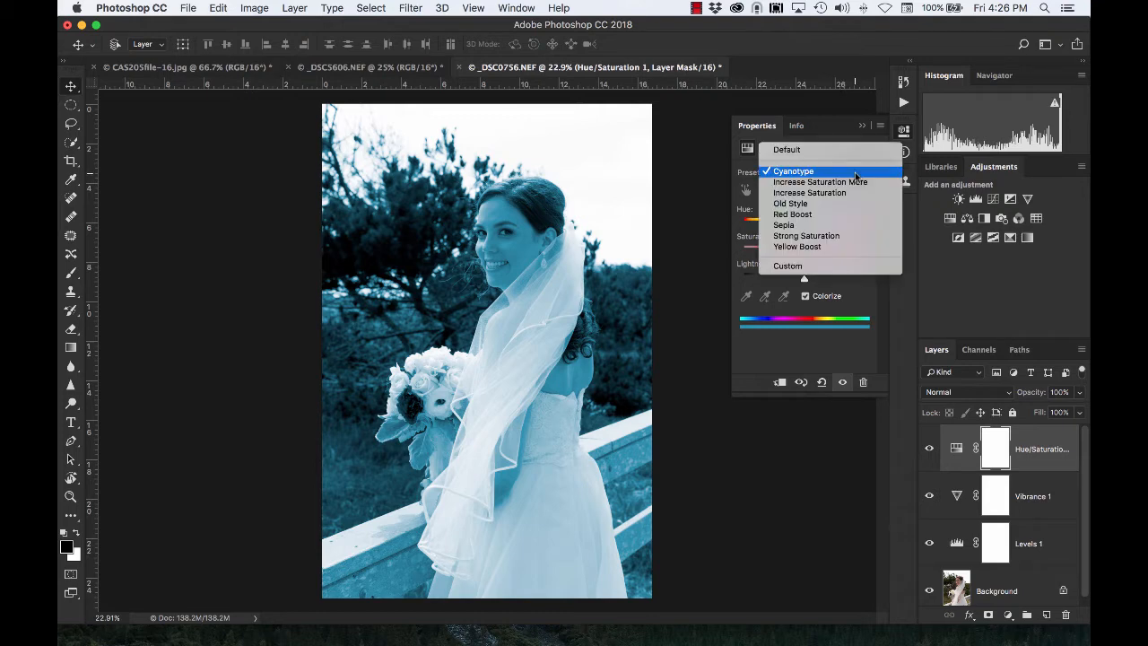
pyautogui.click(836, 226)
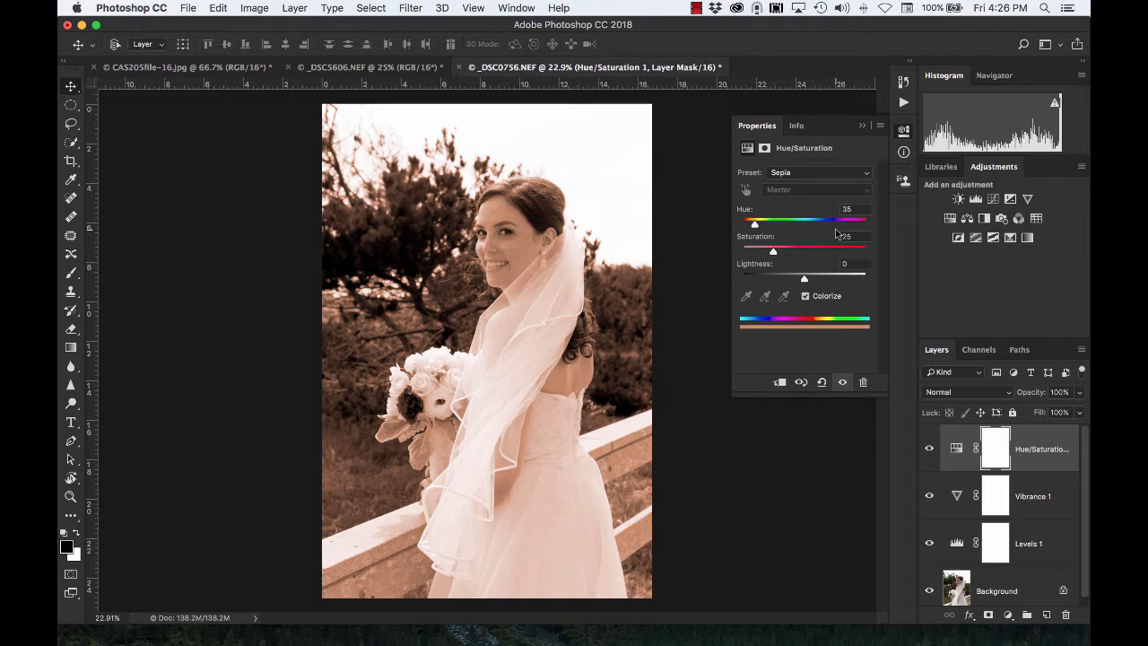
pyautogui.click(842, 384)
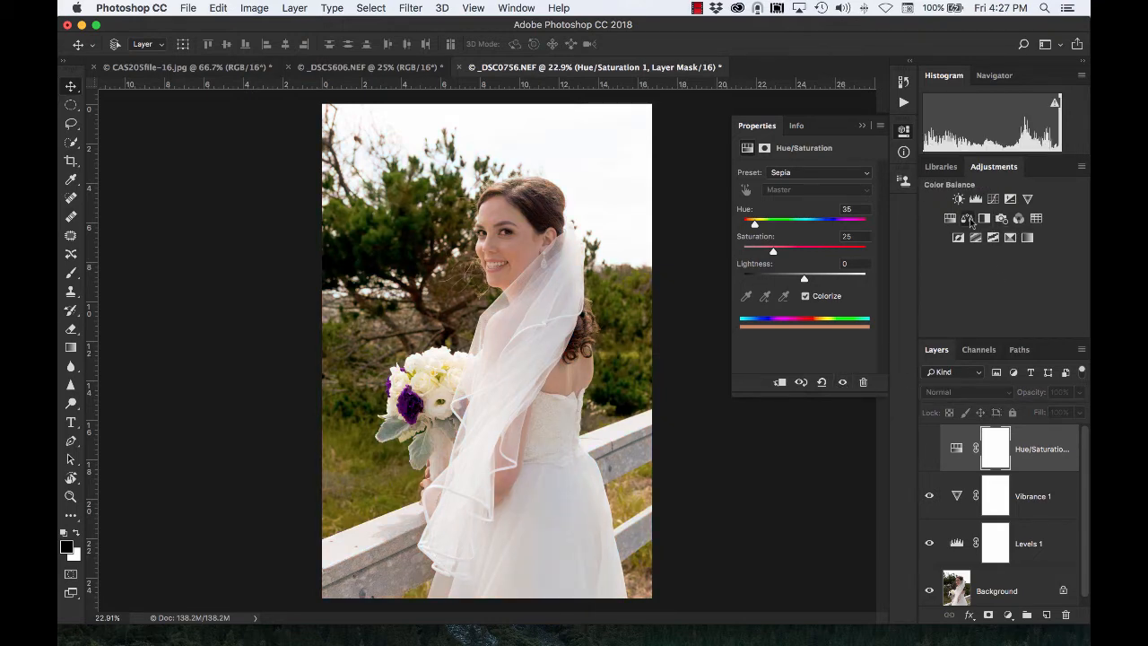
# Add a Color Balance adjustment layer and set the Midtones Yellow-Blue value to -7, keeping Cyan-Red at 0
pyautogui.click(967, 219)
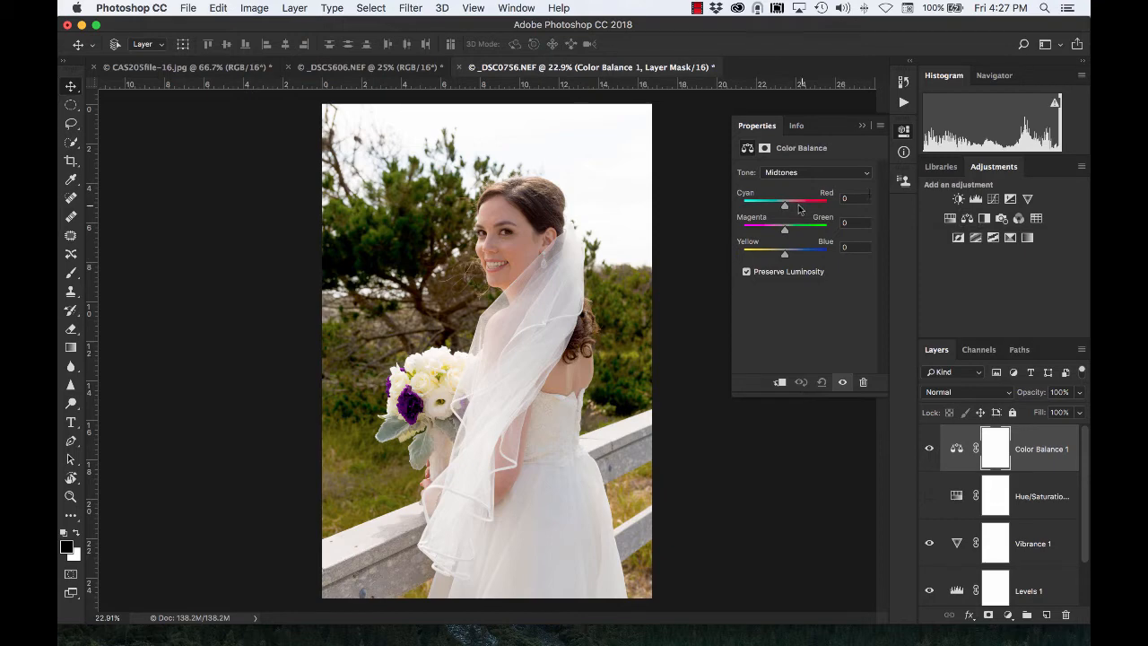
pyautogui.moveTo(785, 206); pyautogui.dragTo(753, 210)
pyautogui.click(820, 382)
pyautogui.moveTo(785, 256)
pyautogui.mouseDown()
pyautogui.moveTo(813, 258)
pyautogui.moveTo(770, 257)
pyautogui.moveTo(783, 258)
pyautogui.mouseUp()
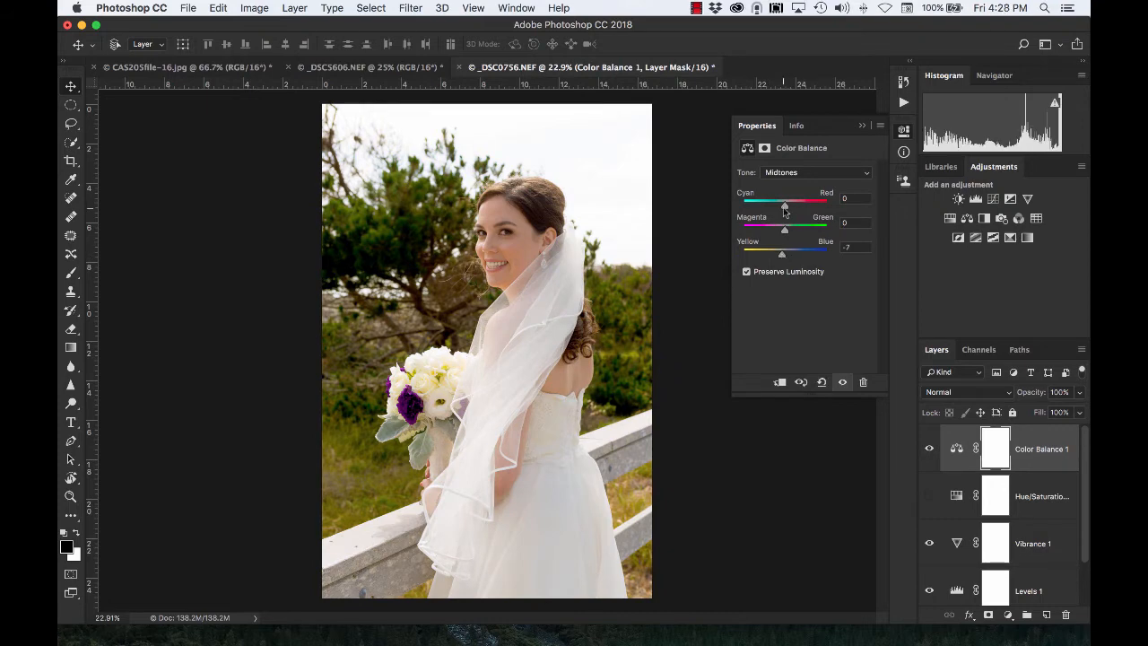
pyautogui.click(826, 174)
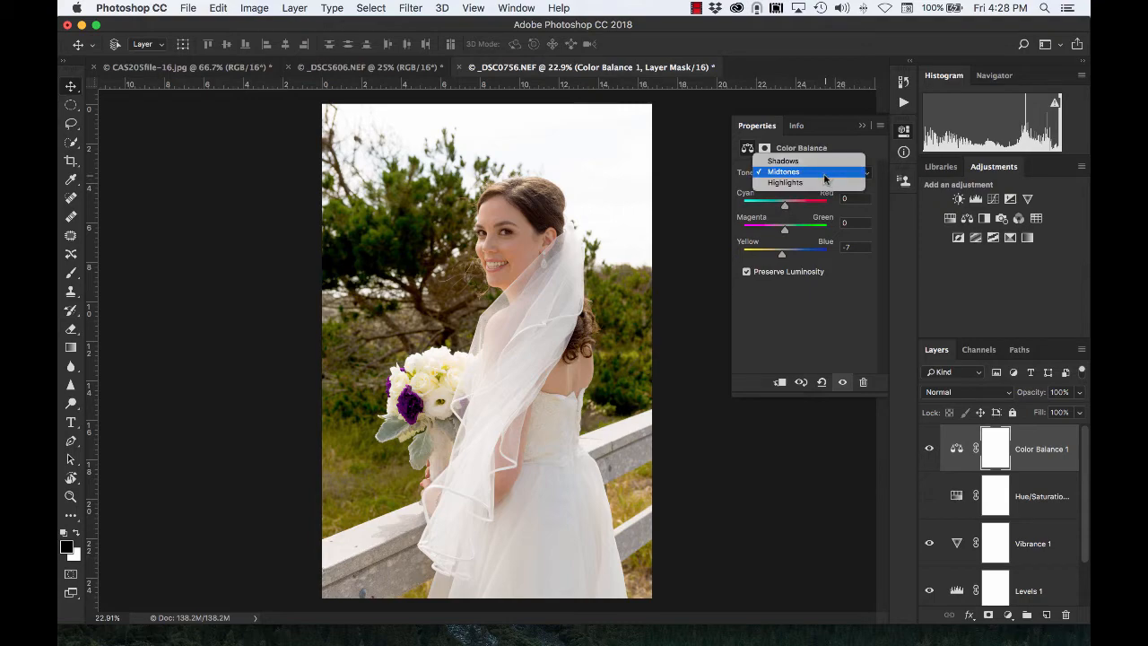
pyautogui.click(824, 173)
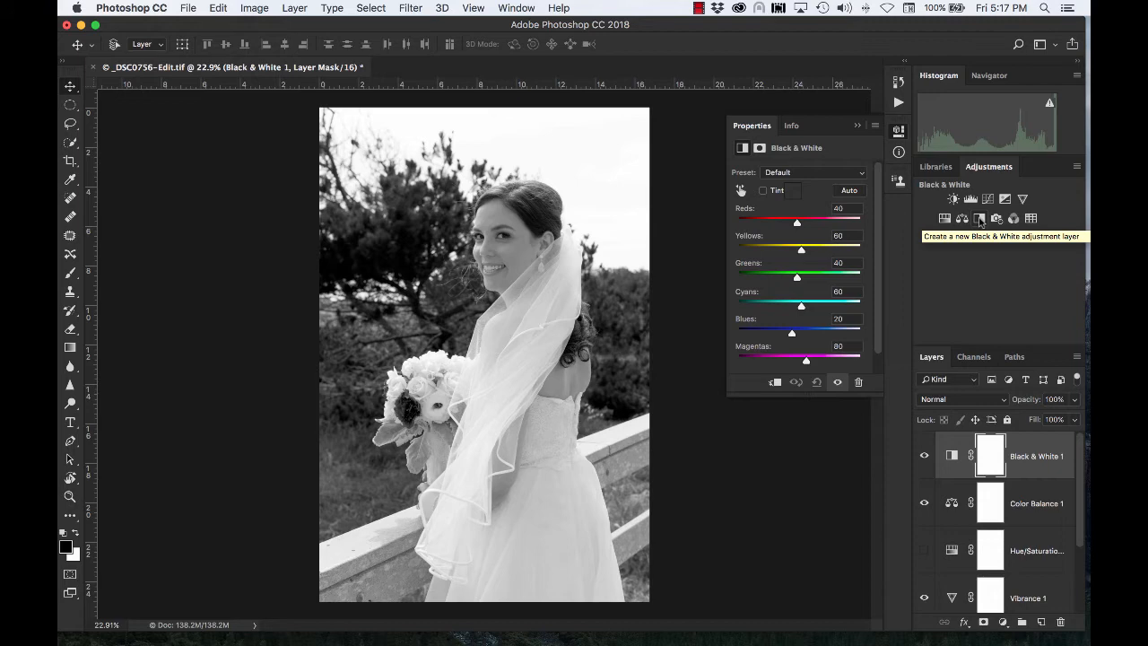
# Apply the Red Filter preset to the Black & White adjustment layer
pyautogui.click(835, 173)
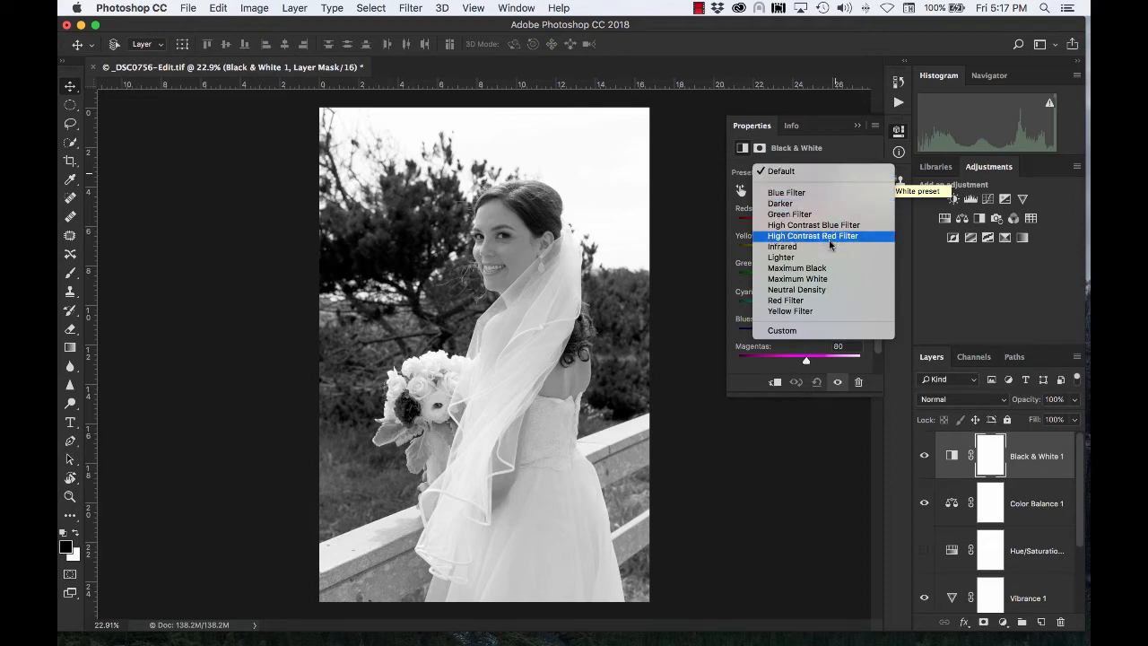
pyautogui.click(817, 301)
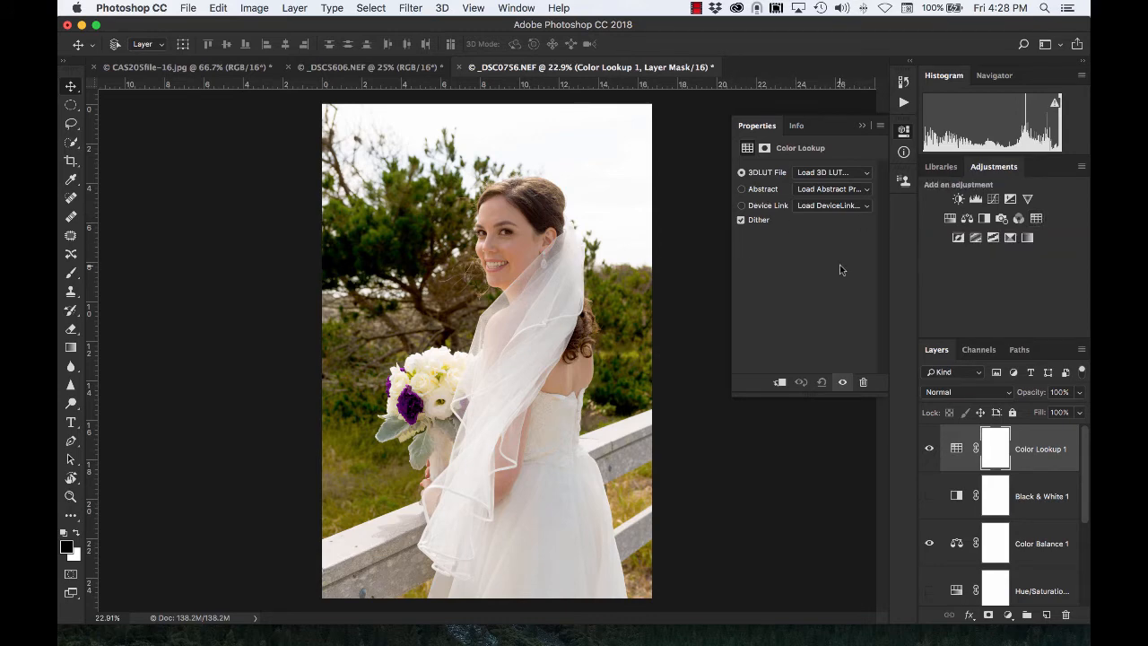
# Try the Crisp_Warm.look, FallColors.look and Soft_Warming.look 3DLUT files on the Color Lookup layer
pyautogui.click(863, 177)
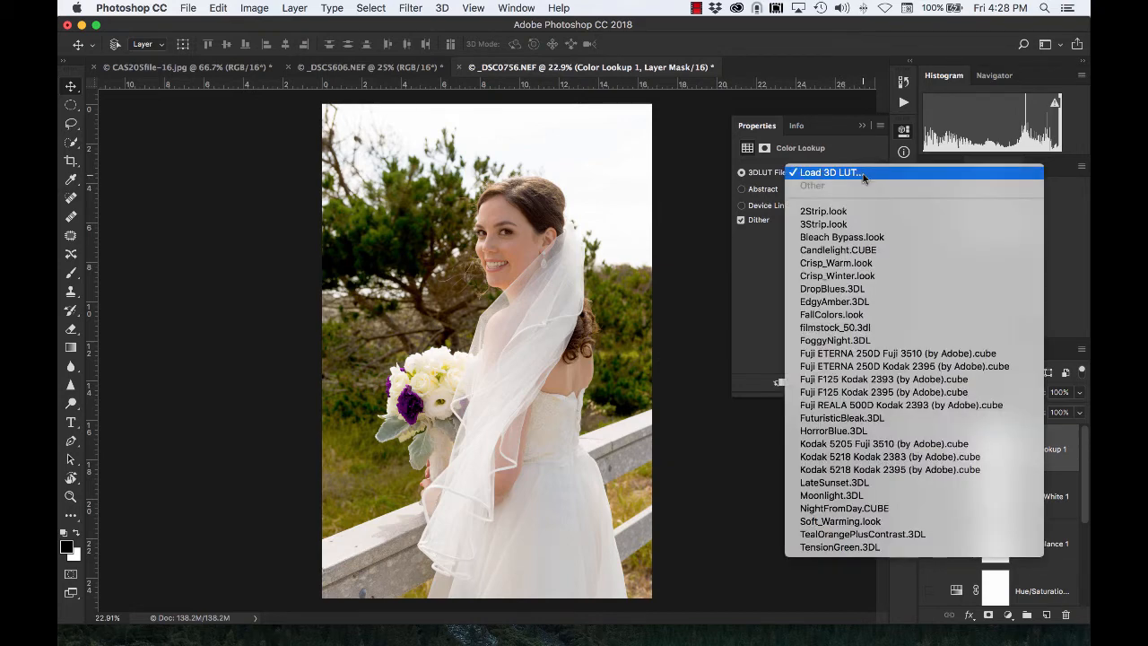
pyautogui.click(836, 263)
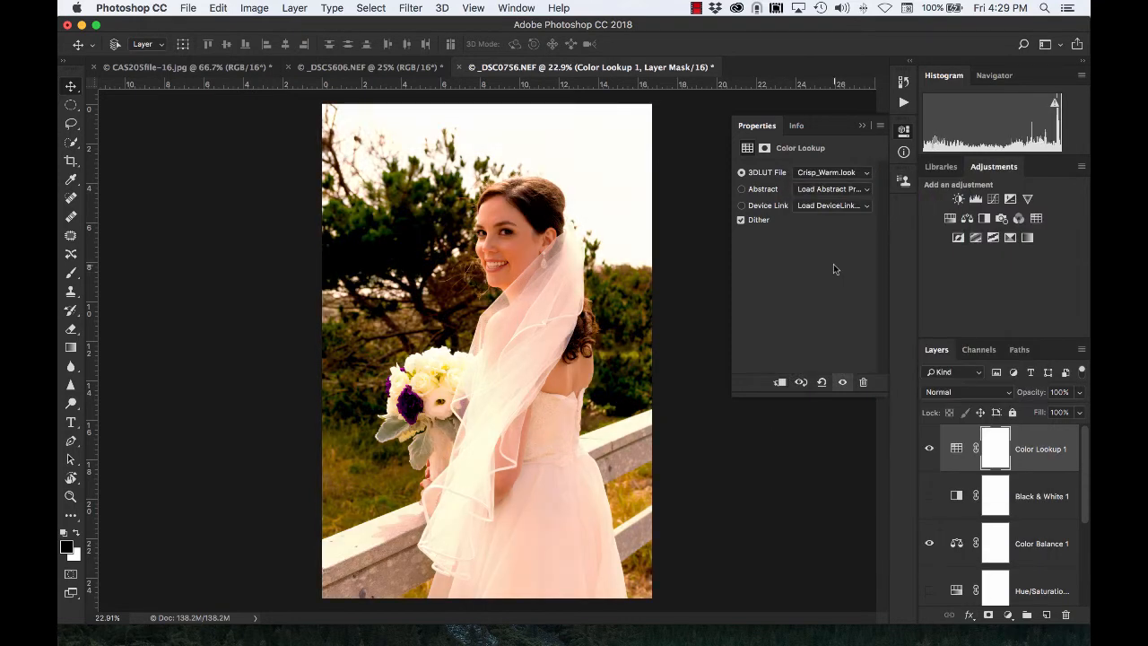
pyautogui.click(852, 172)
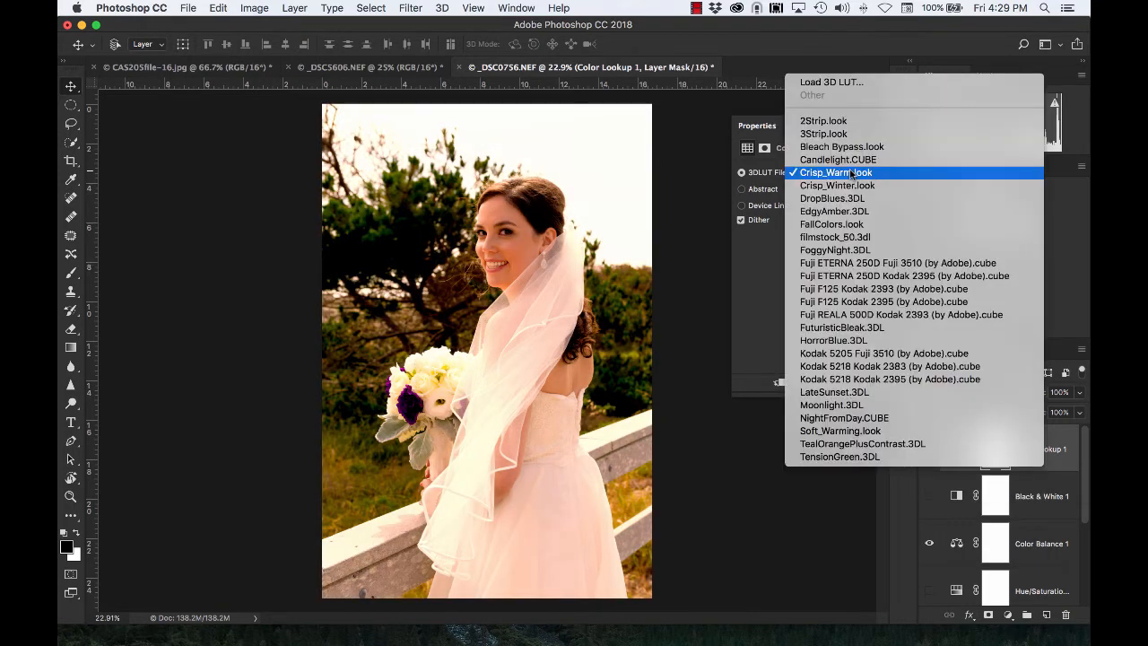
pyautogui.click(848, 224)
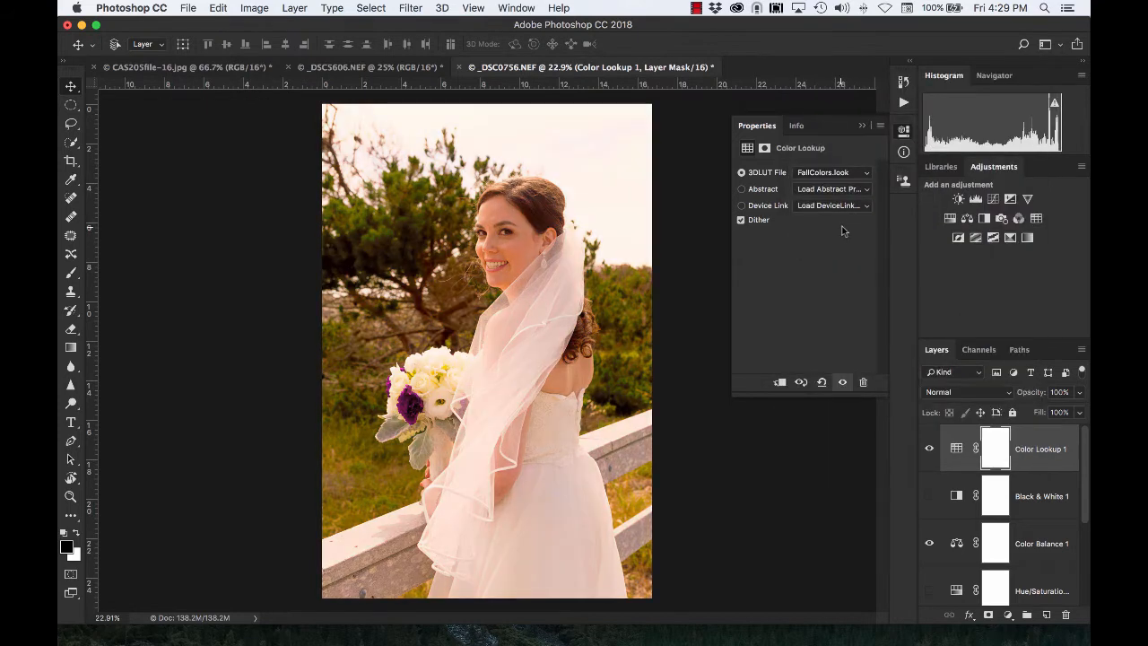
pyautogui.click(839, 172)
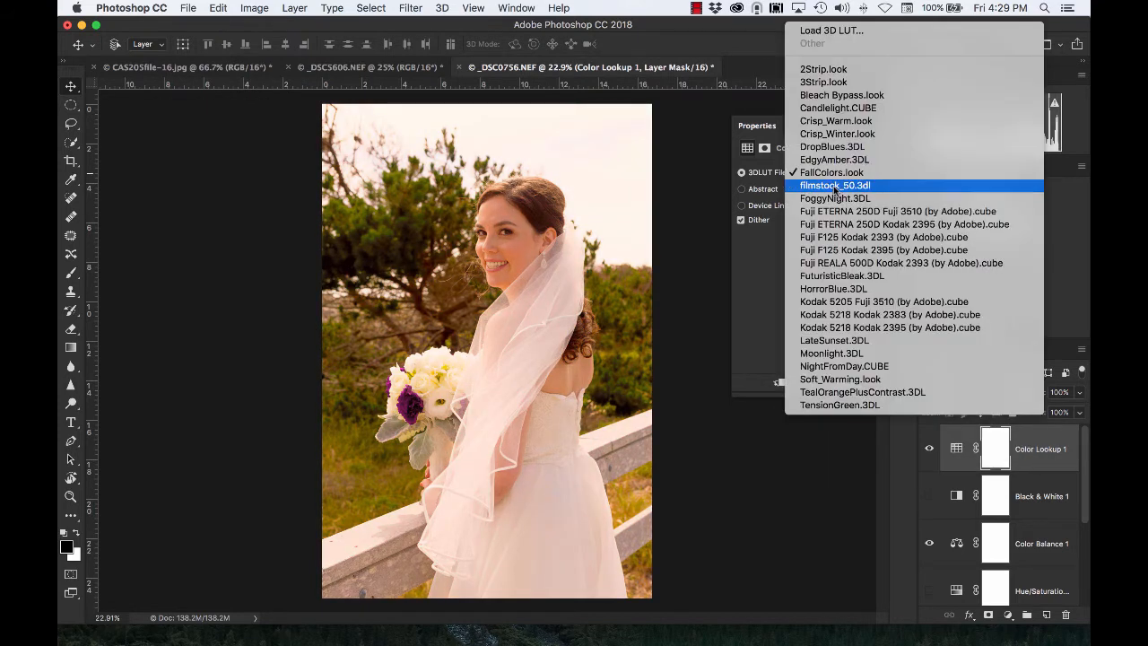
pyautogui.click(826, 379)
# Apply the Moonlight.3DL lookup file to the Color Lookup layer and reduce the layer's opacity to 41%
pyautogui.click(839, 172)
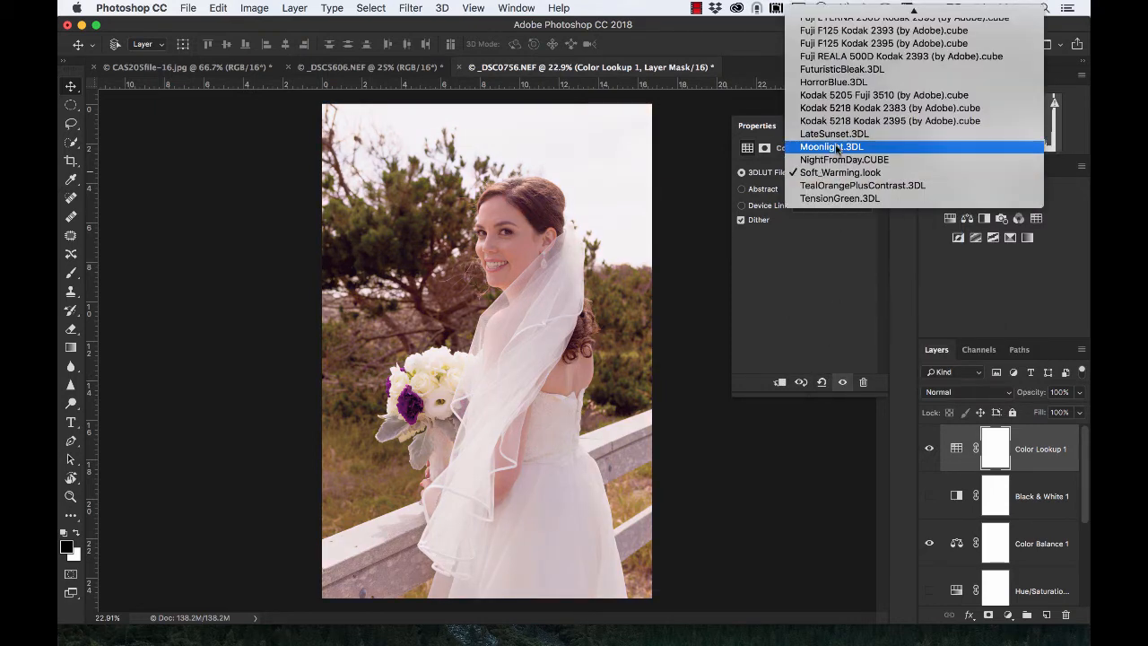
pyautogui.click(837, 149)
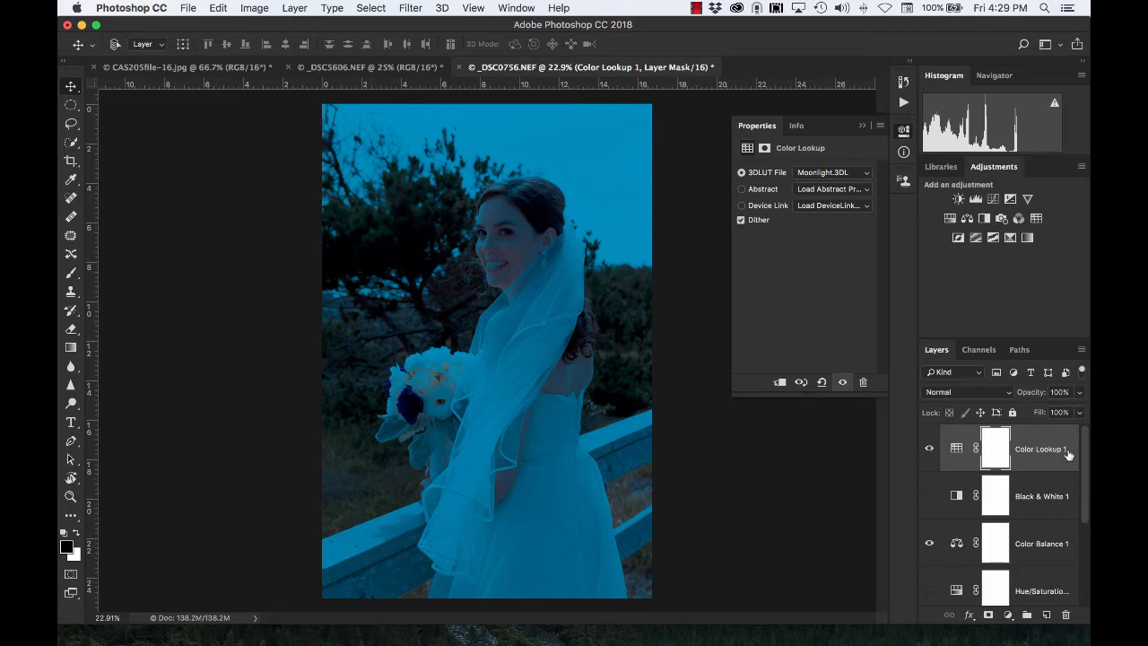
pyautogui.click(1081, 395)
pyautogui.moveTo(1079, 409); pyautogui.dragTo(1041, 411)
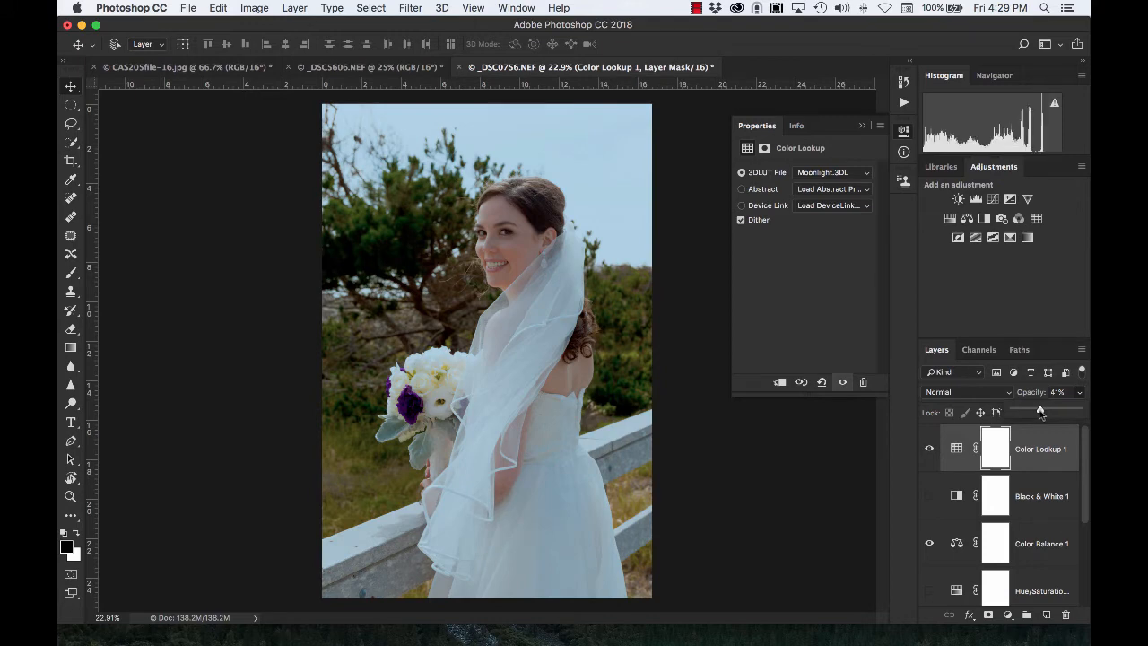
# Apply the Blacklight Poster abstract profile to the Color Lookup layer, raise its opacity to 53%, and hide the layer
pyautogui.click(860, 189)
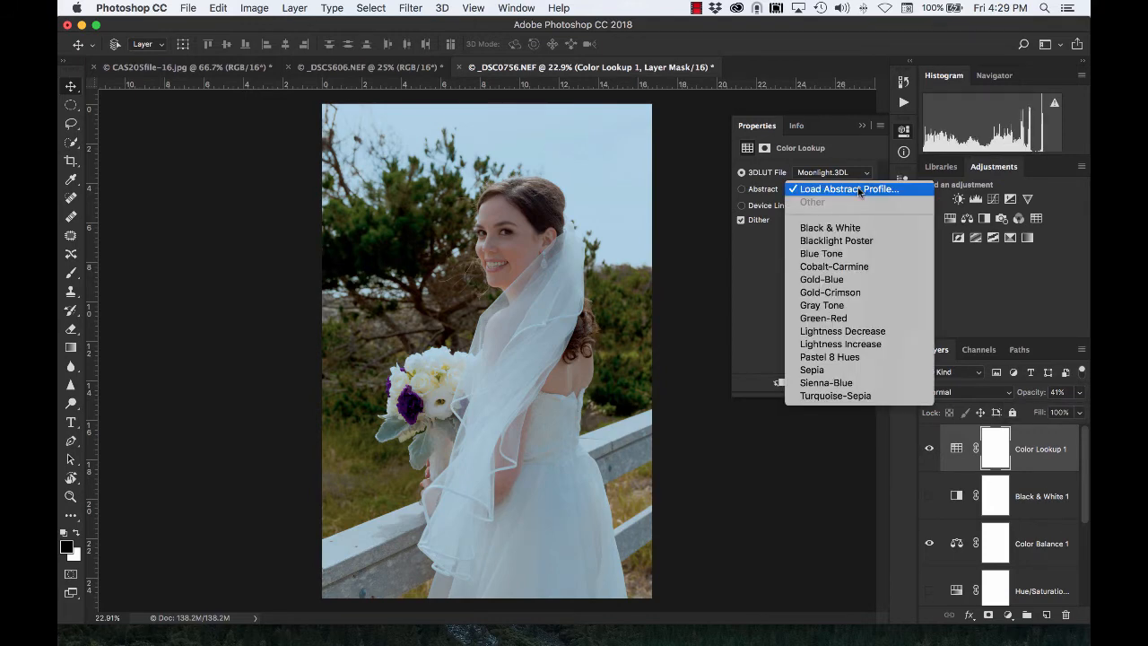
pyautogui.click(858, 241)
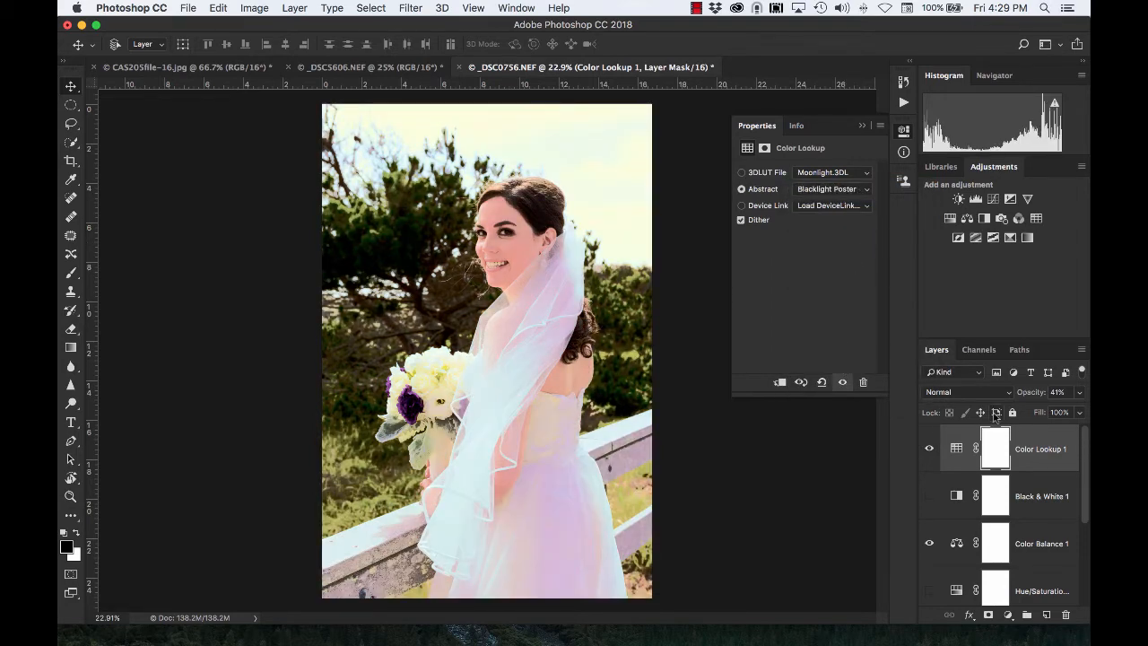
pyautogui.click(1079, 392)
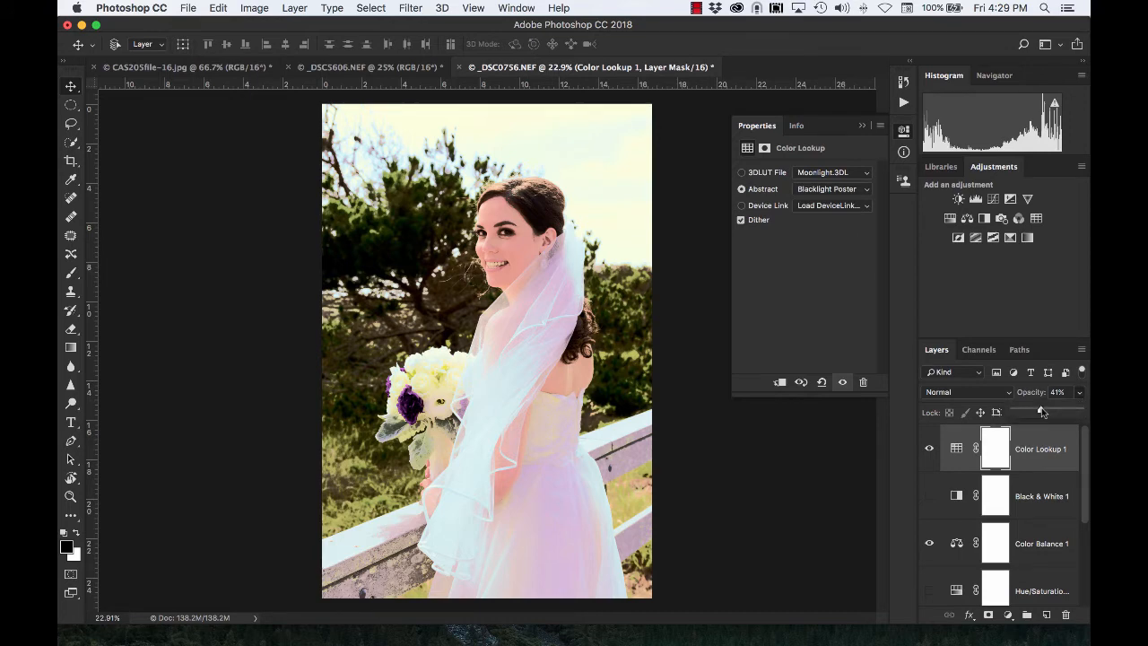
pyautogui.moveTo(1044, 414)
pyautogui.mouseDown()
pyautogui.moveTo(1075, 411)
pyautogui.moveTo(1019, 411)
pyautogui.moveTo(1051, 410)
pyautogui.mouseUp()
pyautogui.click(843, 382)
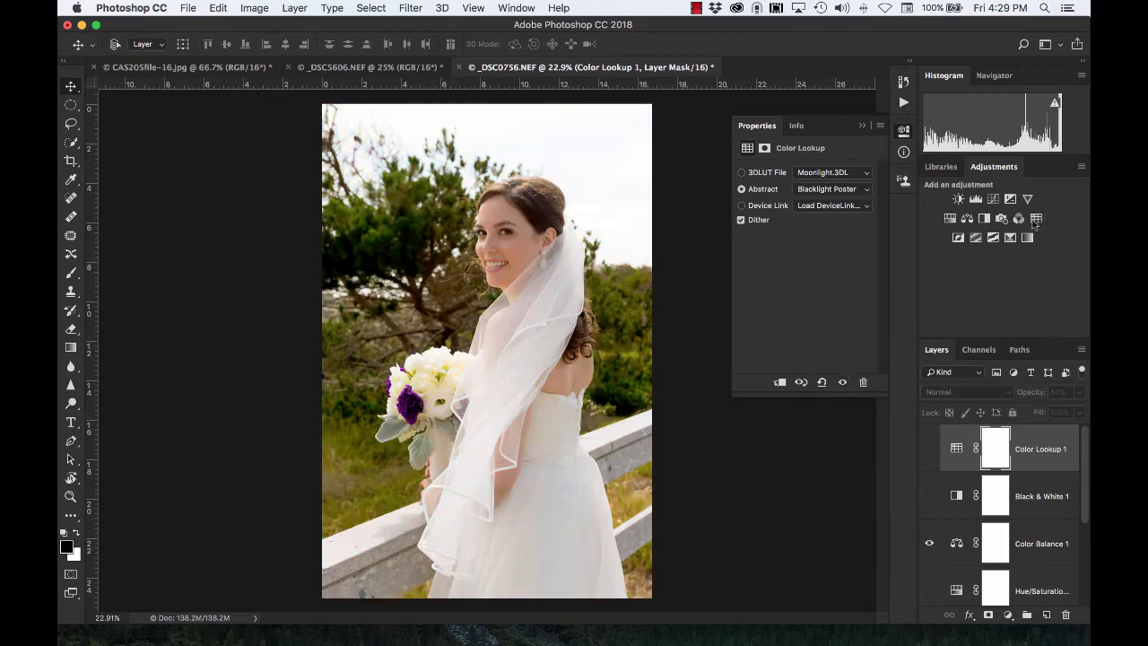
# Add an Invert adjustment layer above Color Lookup and hide it
pyautogui.click(959, 237)
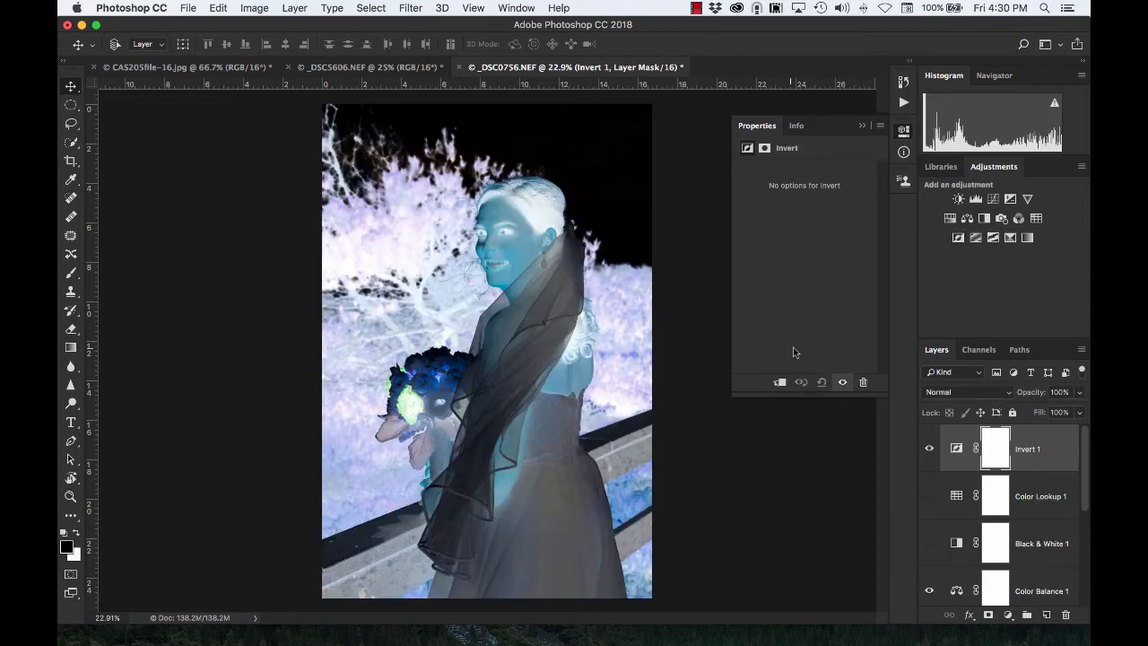
pyautogui.click(842, 382)
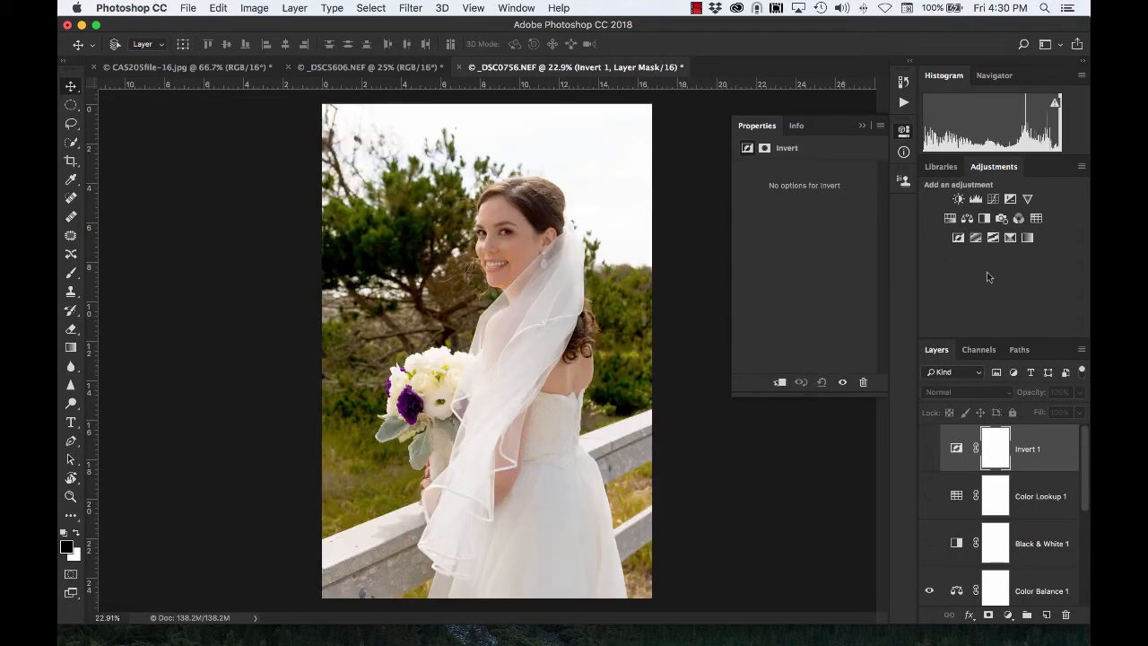
# Add a Gradient Map adjustment layer using the rainbow spectrum gradient, reversed, and keep its opacity at 100%
pyautogui.click(1030, 239)
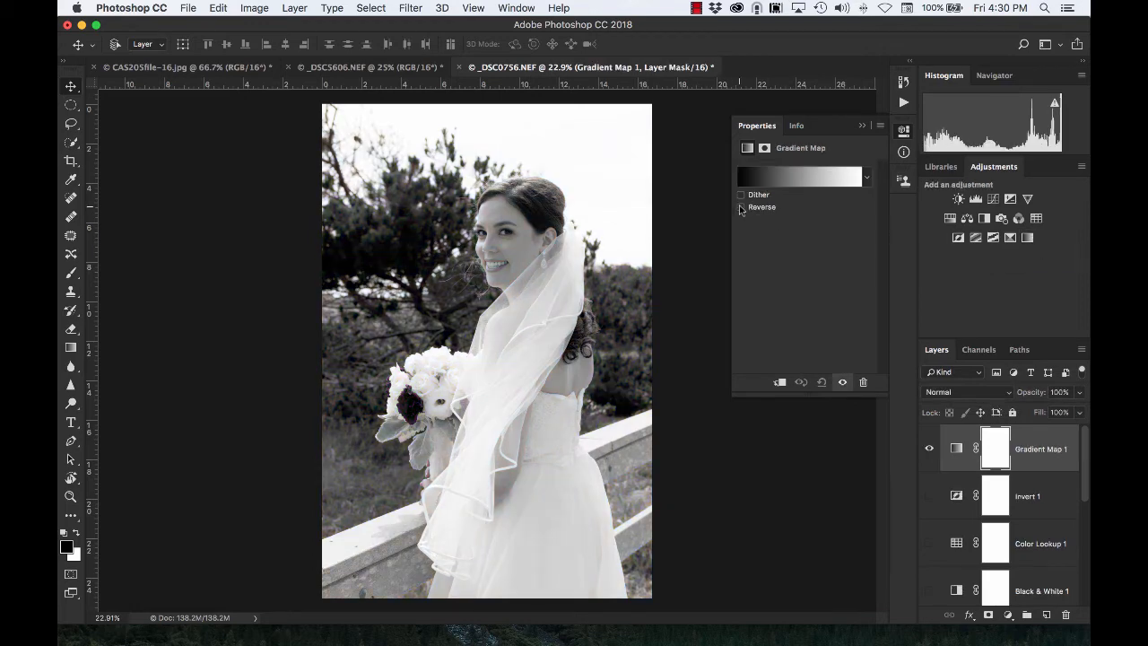
pyautogui.click(866, 176)
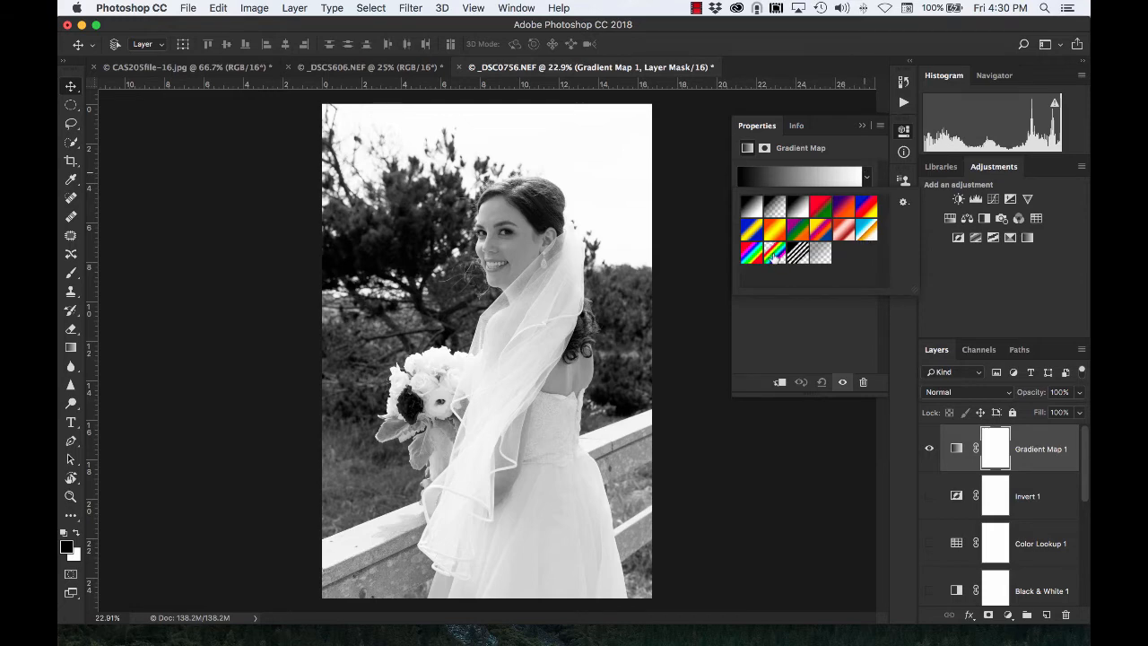
pyautogui.click(774, 256)
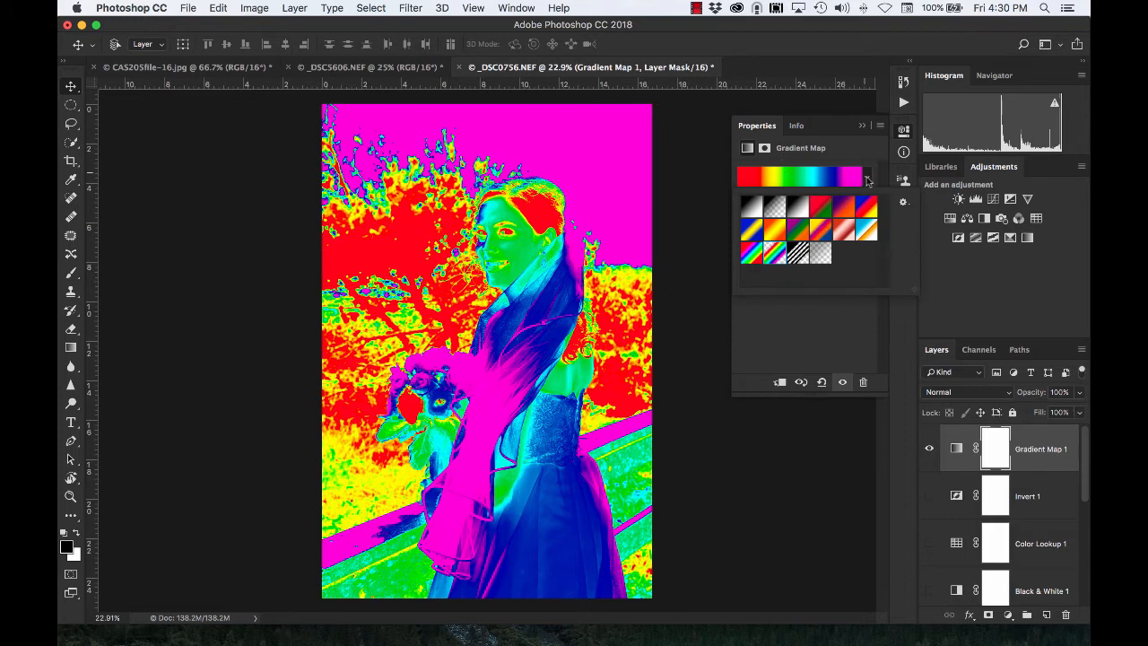
pyautogui.click(867, 181)
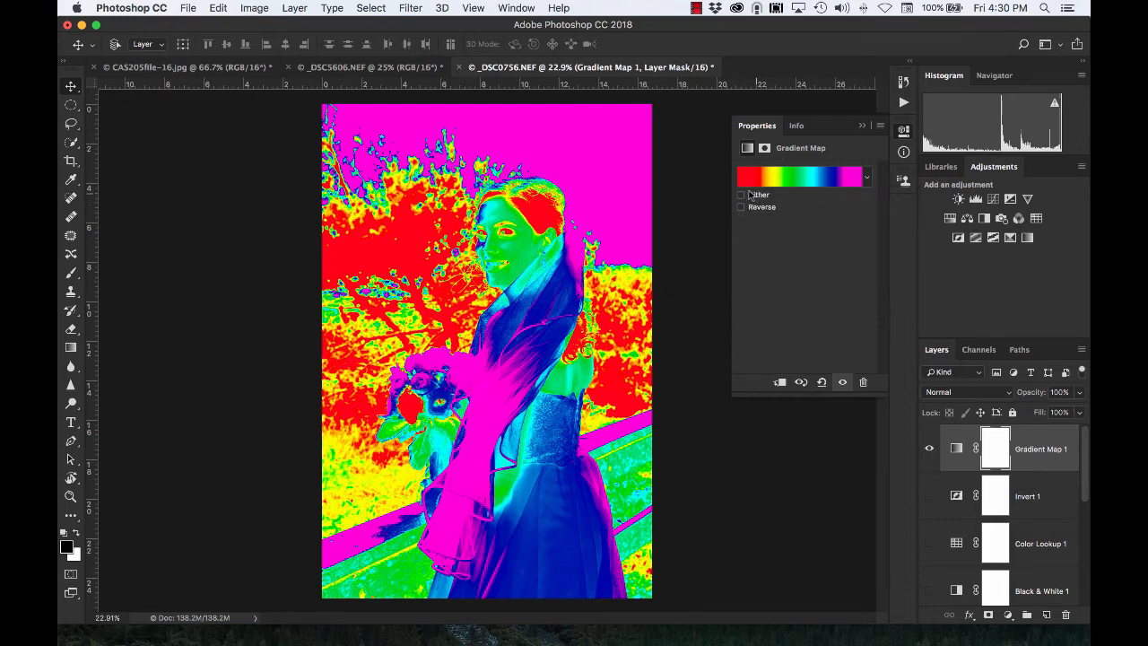
pyautogui.click(742, 207)
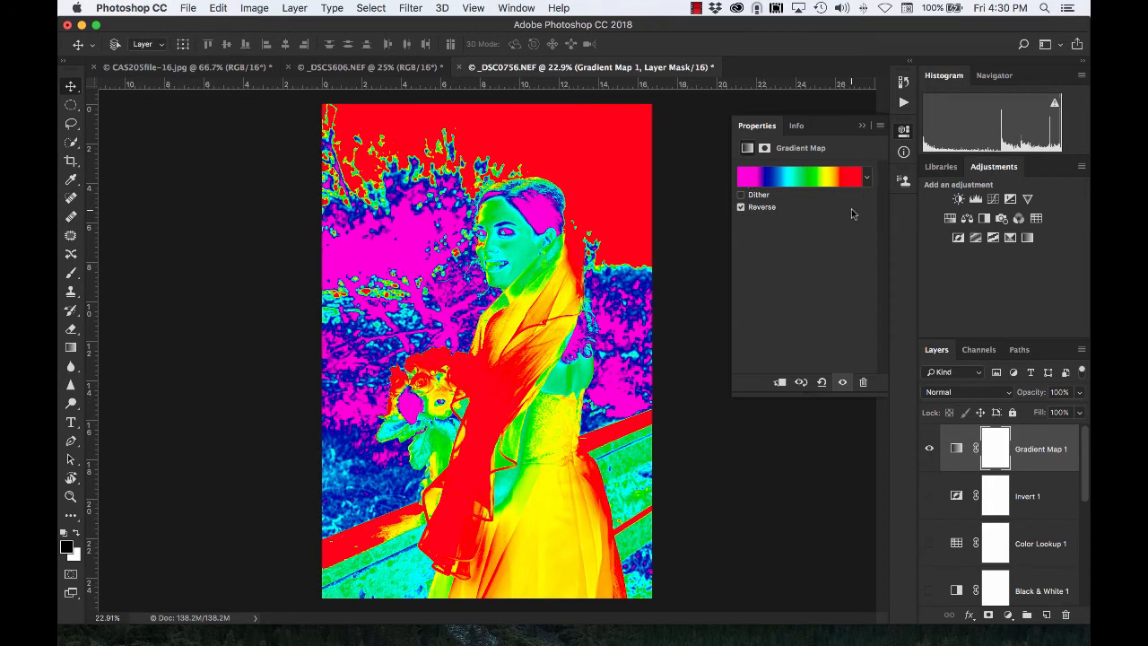
pyautogui.click(1080, 393)
pyautogui.moveTo(1079, 411)
pyautogui.mouseDown()
pyautogui.moveTo(1049, 409)
pyautogui.moveTo(1083, 410)
pyautogui.mouseUp()
pyautogui.click(862, 126)
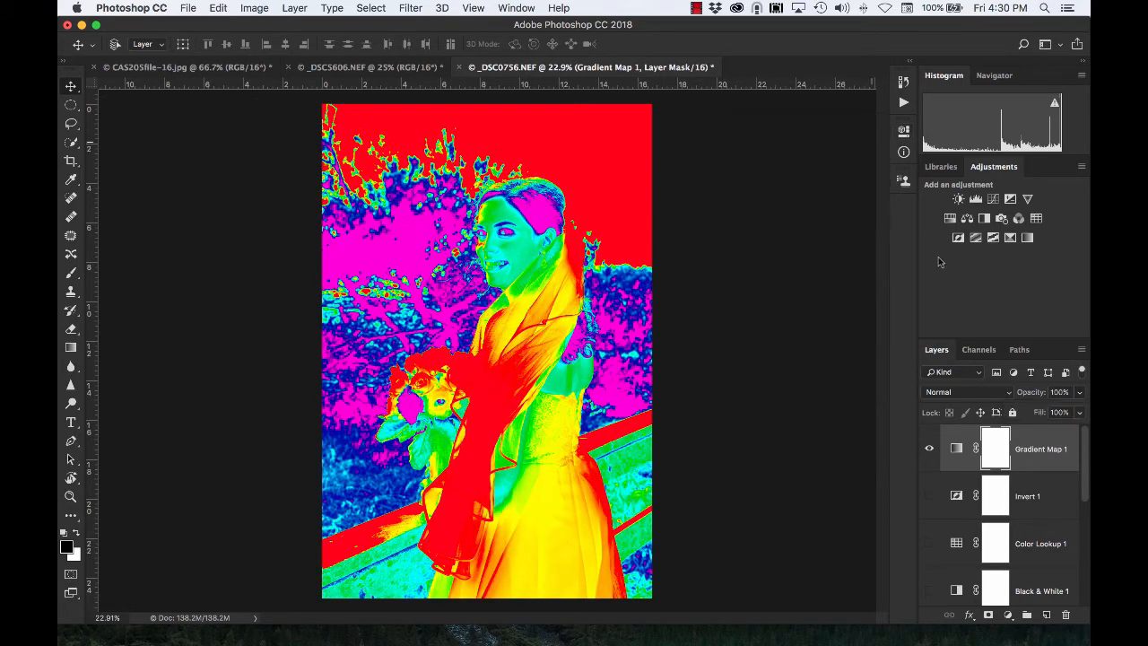
# Make the hidden Color Lookup, Invert and Hue/Saturation adjustment layers visible beneath the Gradient Map
pyautogui.scroll(-5, 1061, 480)
pyautogui.scroll(5, 1060, 480)
pyautogui.click(930, 497)
pyautogui.click(930, 499)
pyautogui.click(929, 543)
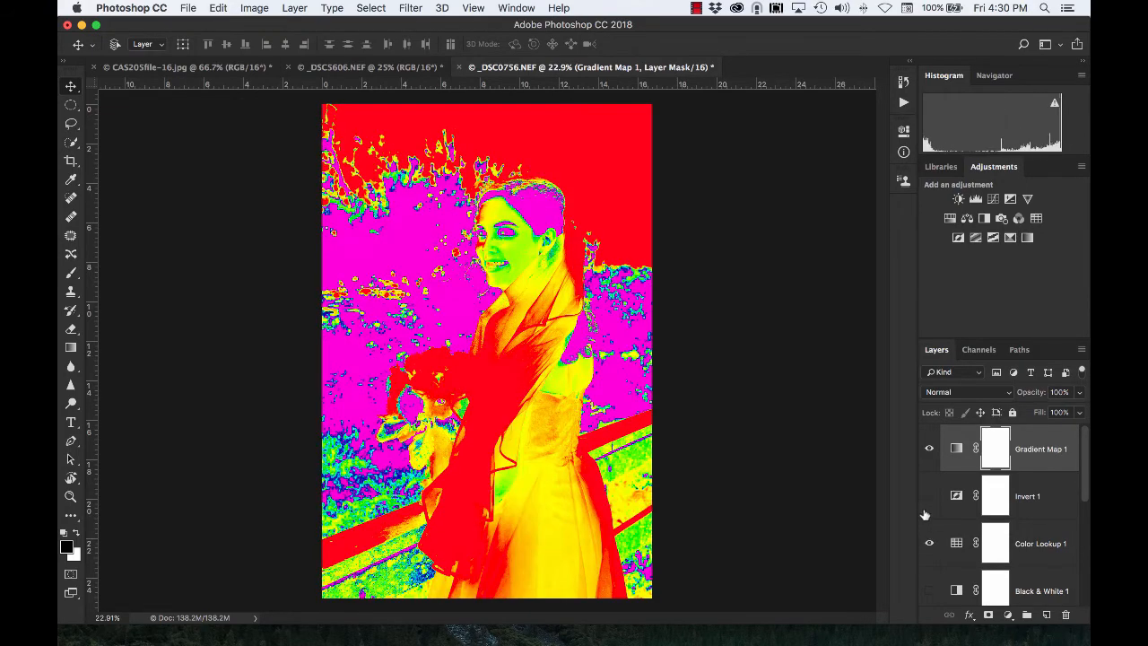
pyautogui.click(929, 499)
pyautogui.scroll(-5, 931, 510)
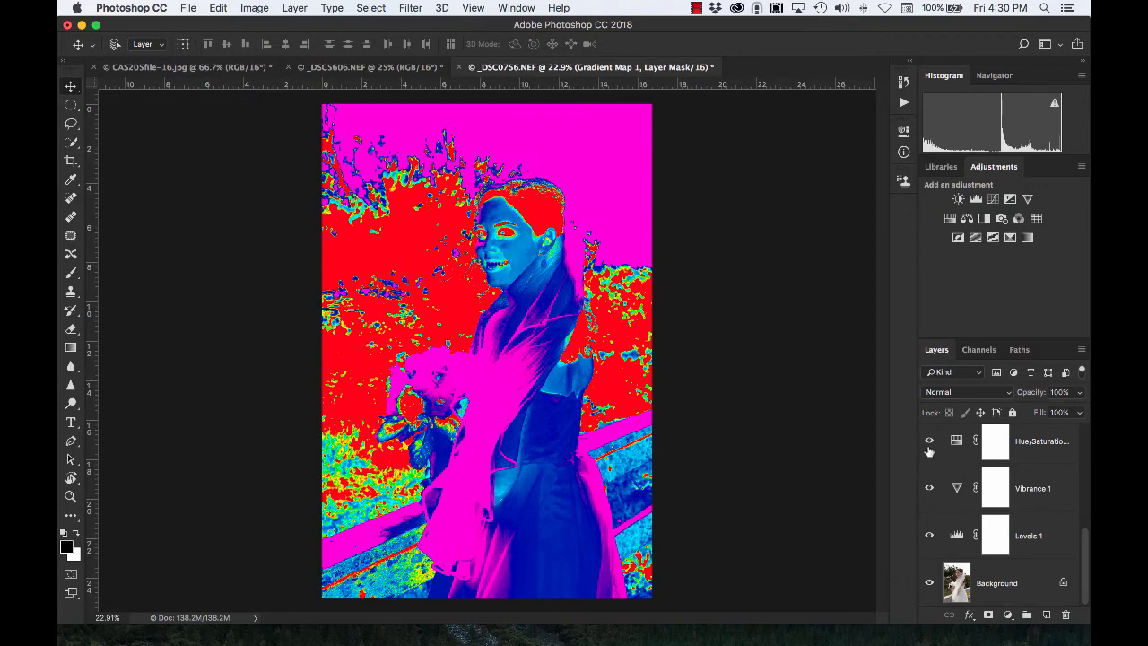
pyautogui.click(930, 443)
pyautogui.scroll(3, 1040, 483)
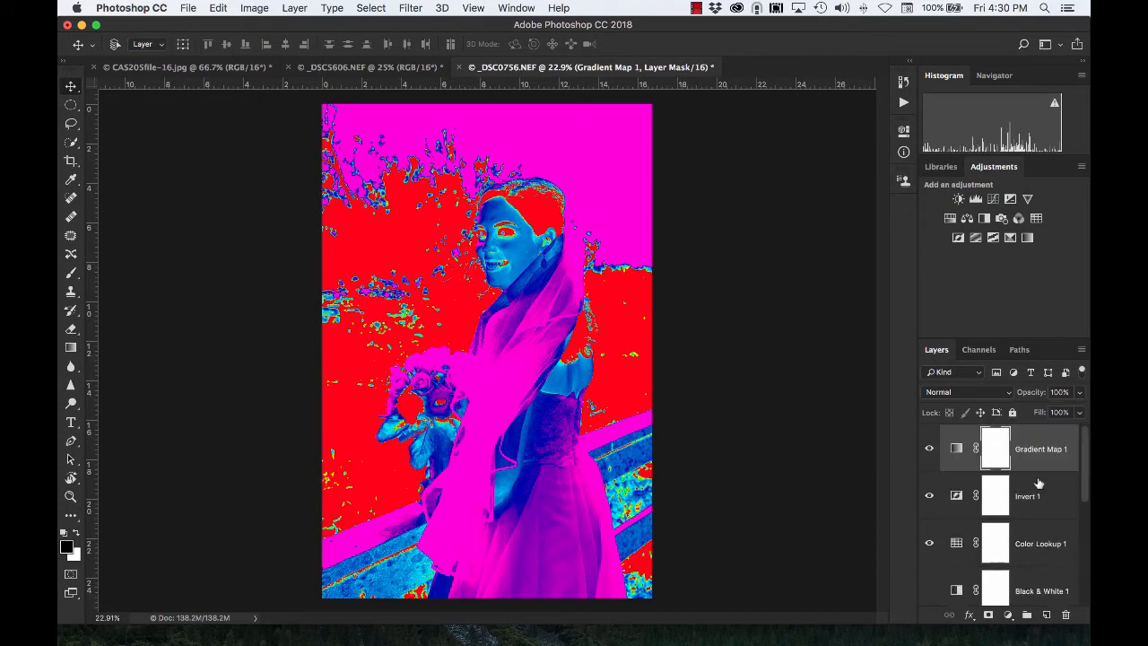
# Compare the unedited Background with the full layer stack by repeatedly isolating and restoring the layers' visibility
pyautogui.scroll(-3, 1039, 483)
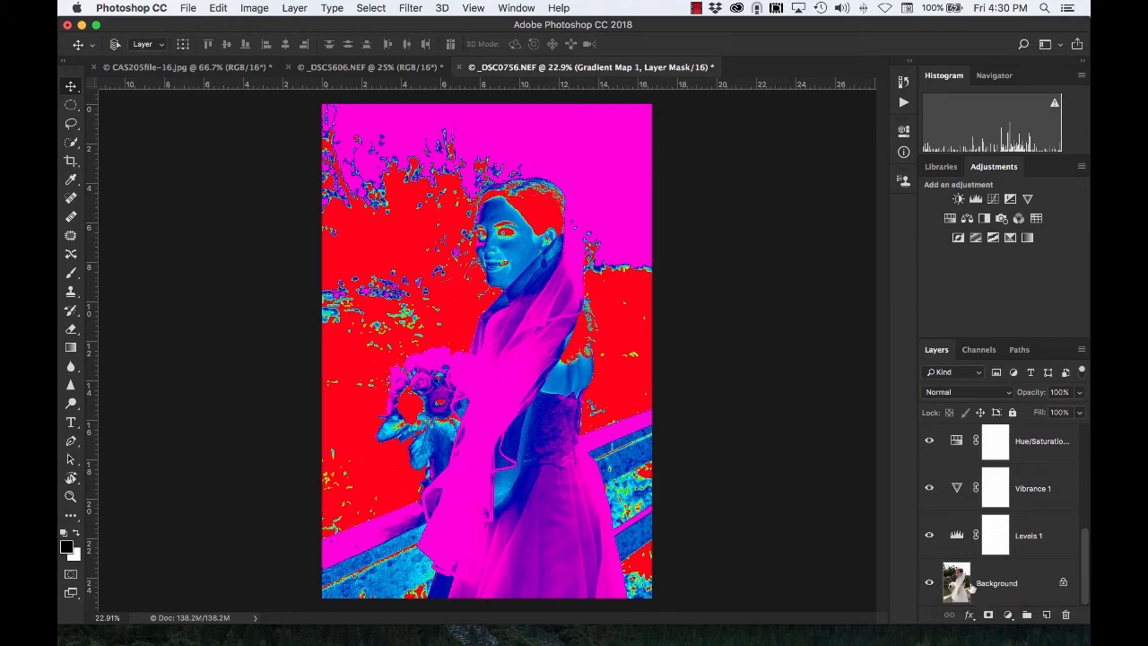
pyautogui.keyDown('alt'); pyautogui.click(931, 584); pyautogui.keyUp('alt')
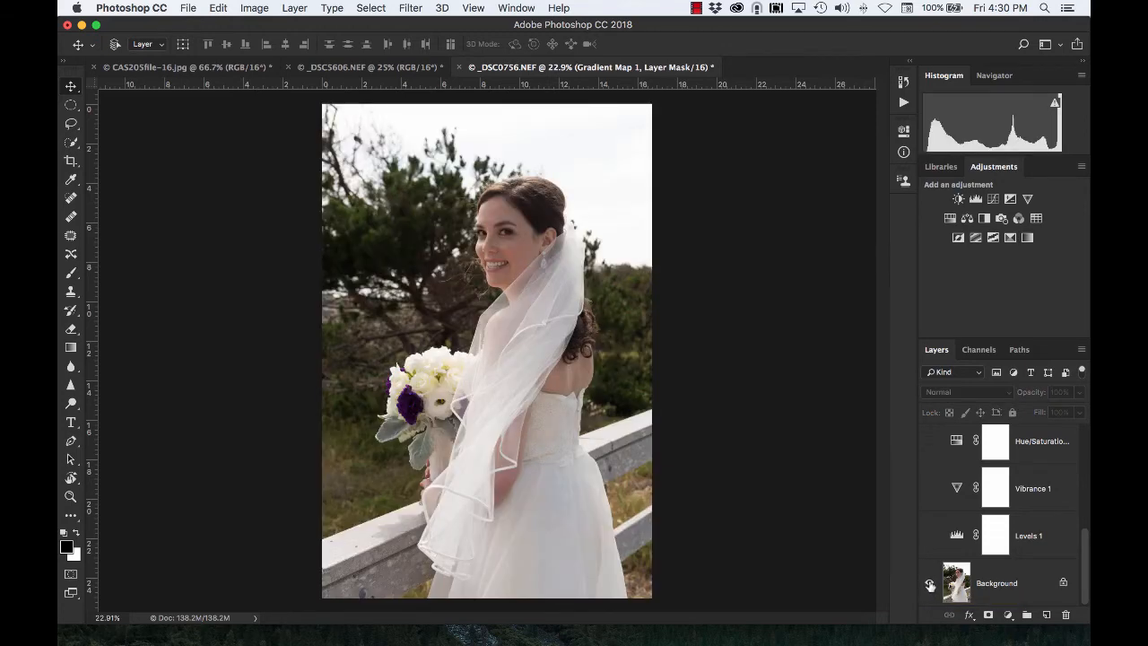
pyautogui.keyDown('alt'); pyautogui.click(931, 584); pyautogui.keyUp('alt')
pyautogui.keyDown('alt'); pyautogui.click(930, 584); pyautogui.keyUp('alt')
pyautogui.keyDown('alt'); pyautogui.click(930, 584); pyautogui.keyUp('alt')
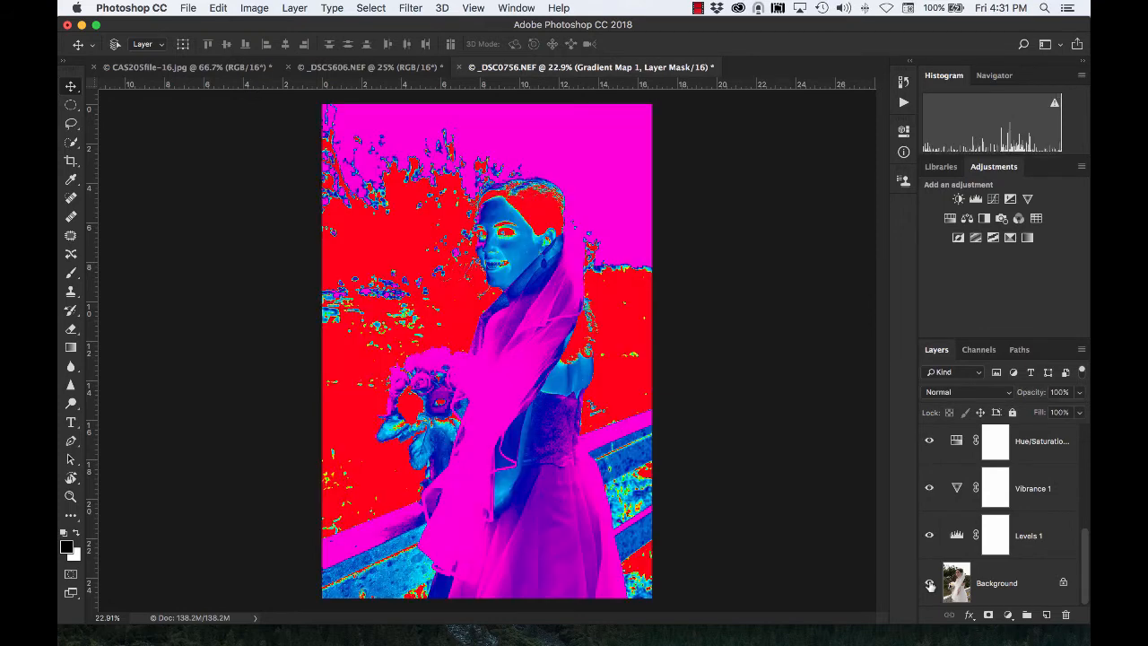
pyautogui.keyDown('alt'); pyautogui.click(931, 584); pyautogui.keyUp('alt')
pyautogui.keyDown('alt'); pyautogui.click(930, 584); pyautogui.keyUp('alt')
# Hide the Hue/Saturation, Gradient Map, Invert and Color Lookup layers while keeping Vibrance visible
pyautogui.click(929, 441)
pyautogui.scroll(3, 942, 457)
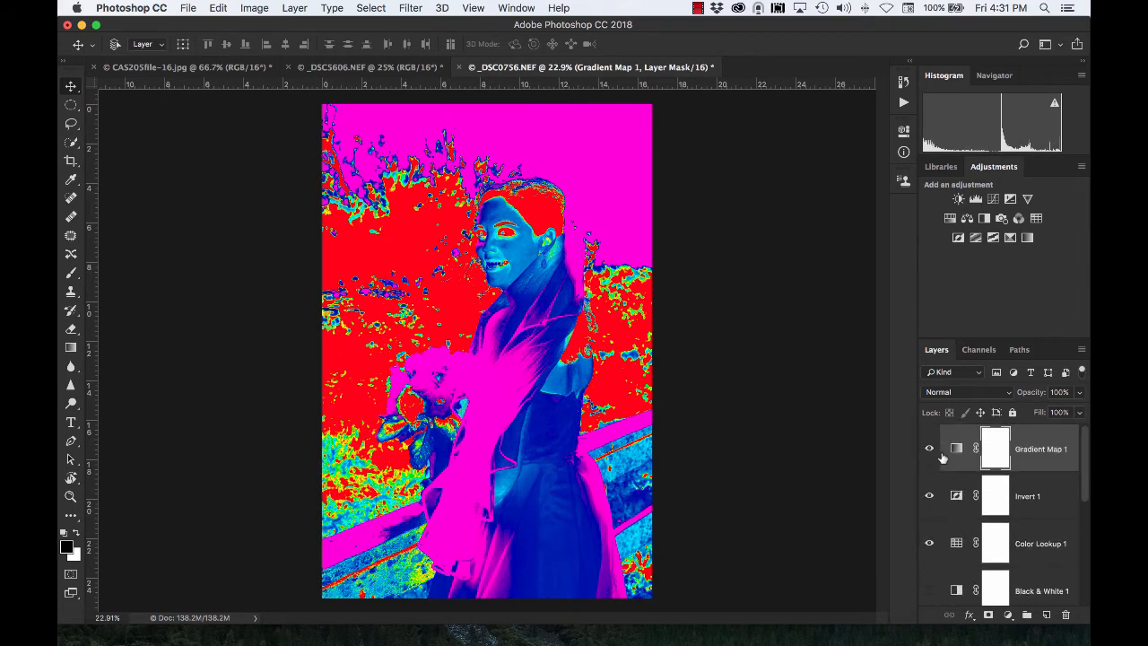
pyautogui.moveTo(930, 448); pyautogui.dragTo(930, 497)
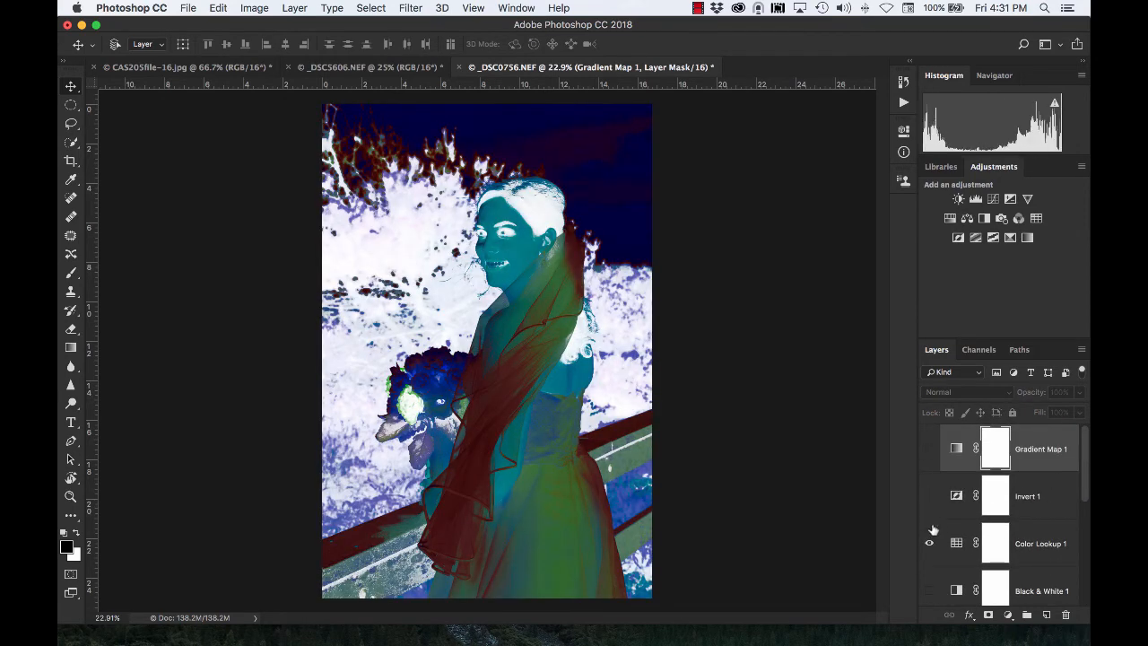
pyautogui.click(931, 543)
pyautogui.scroll(-5, 929, 511)
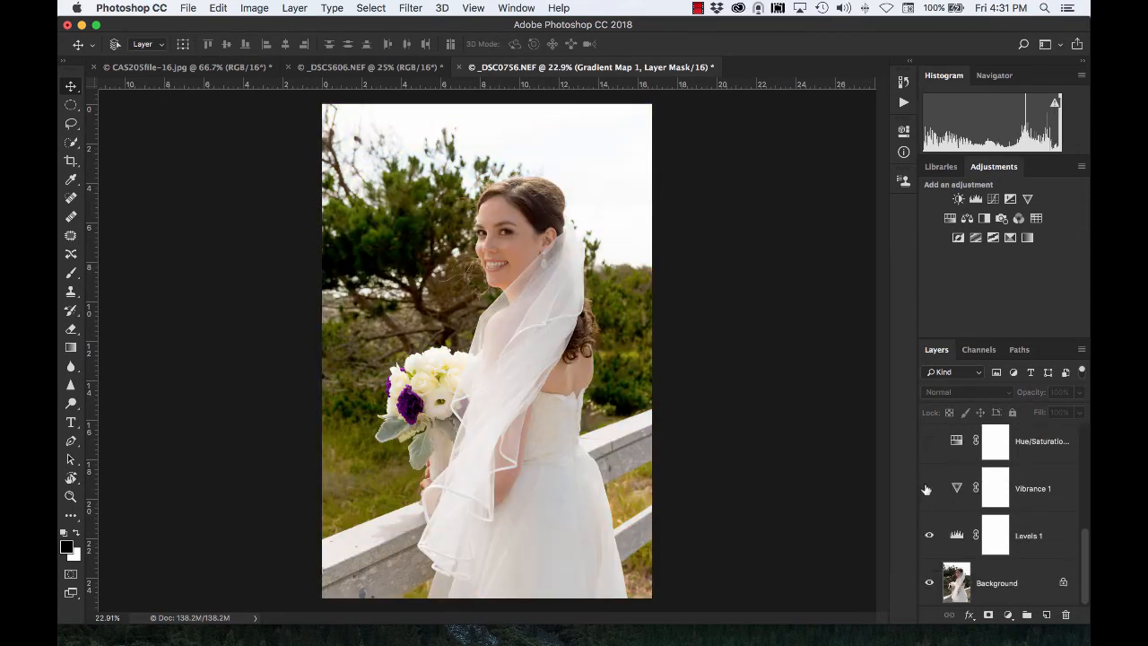
pyautogui.click(929, 488)
# Compare the original Background with the remaining visible adjustments by isolating the Background and restoring the other layers
pyautogui.keyDown('alt'); pyautogui.click(930, 584); pyautogui.keyUp('alt')
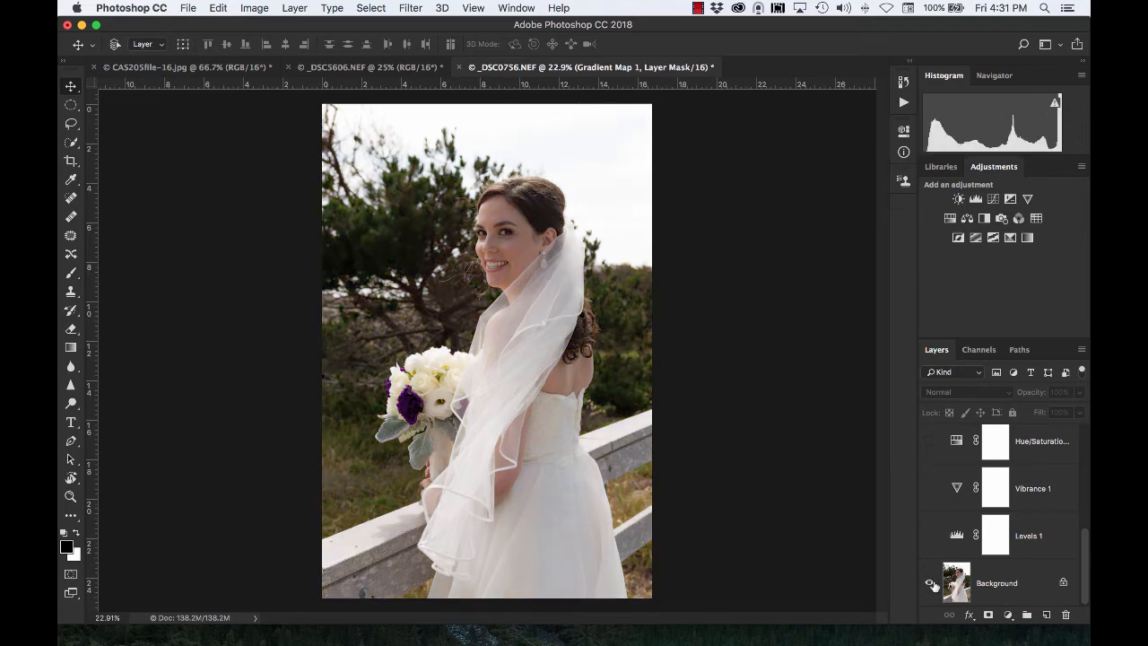
pyautogui.keyDown('alt'); pyautogui.click(930, 584); pyautogui.keyUp('alt')
pyautogui.keyDown('alt'); pyautogui.click(931, 585); pyautogui.keyUp('alt')
pyautogui.keyDown('alt'); pyautogui.click(931, 584); pyautogui.keyUp('alt')
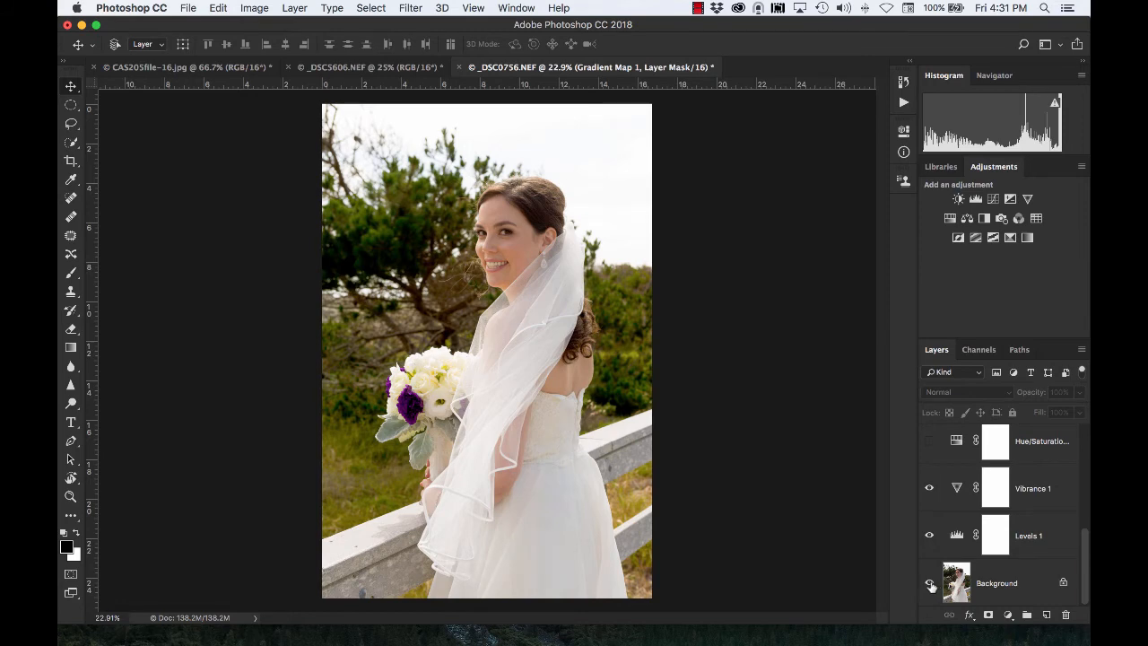
# Delete the Gradient Map and Invert adjustment layers from the layer stack
pyautogui.scroll(5, 1027, 556)
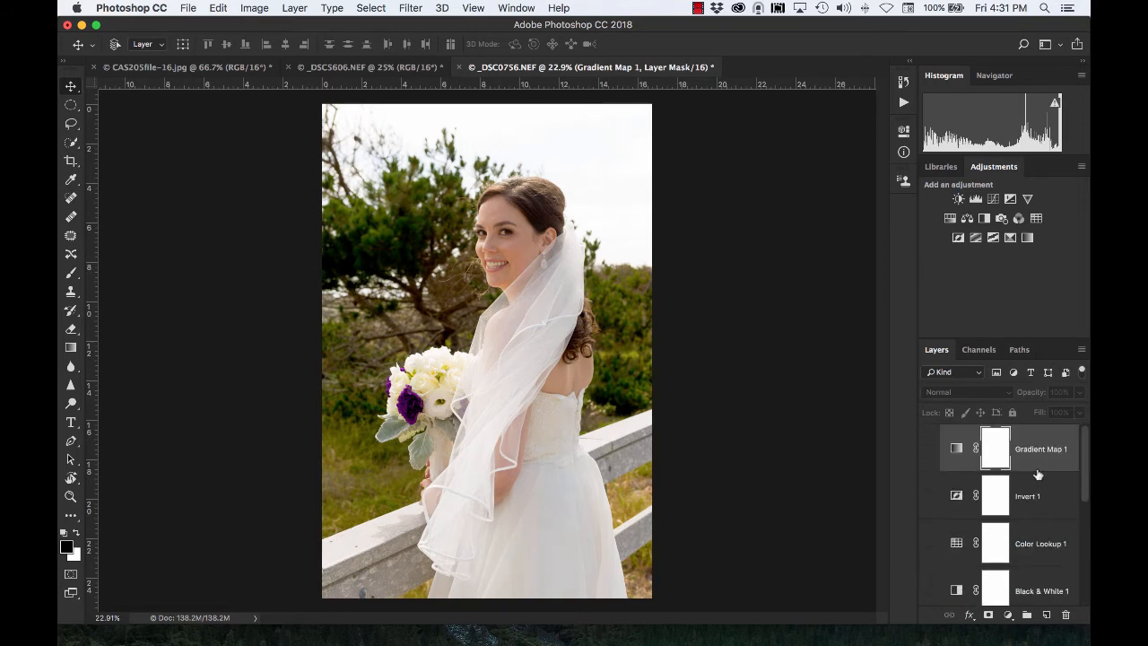
pyautogui.press('super+2')
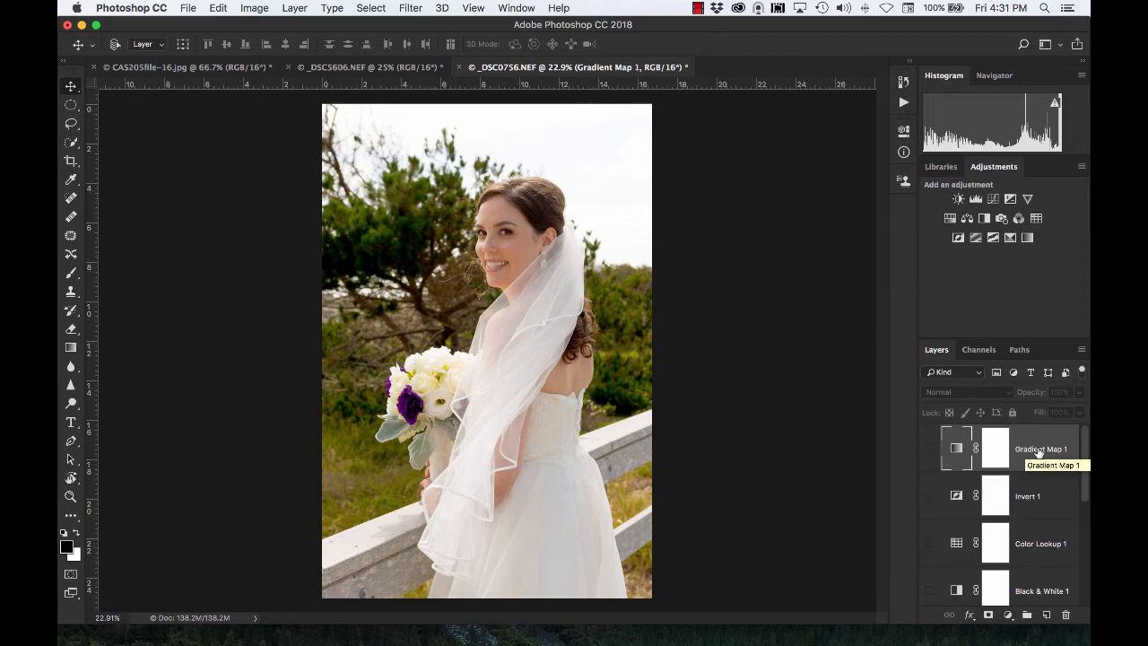
pyautogui.press('Delete')
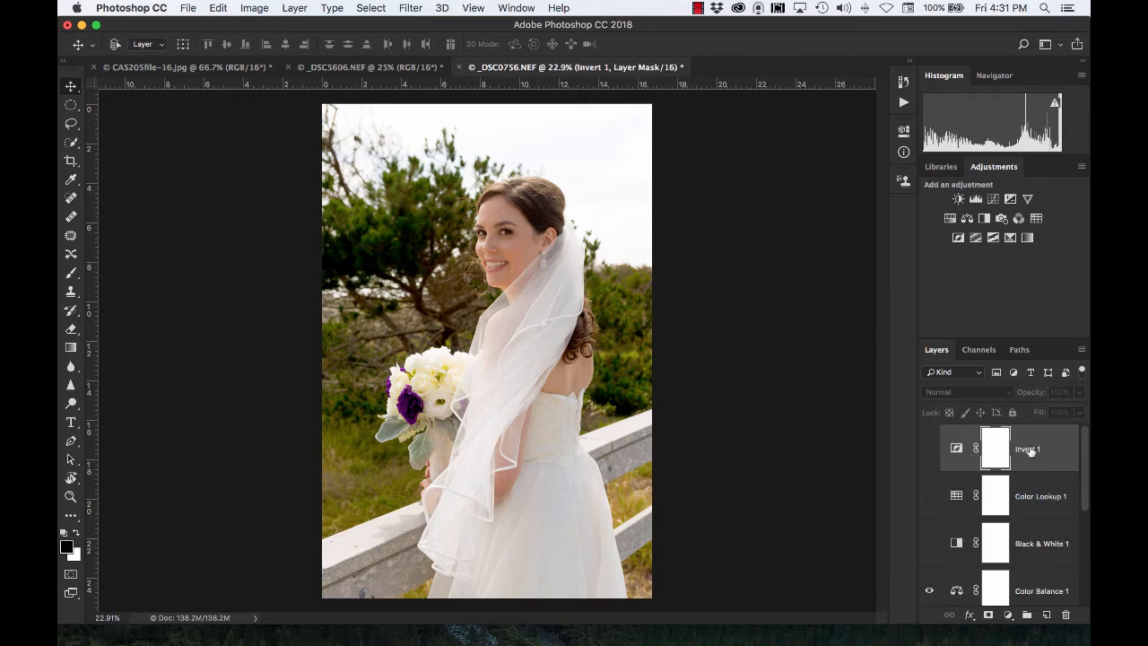
pyautogui.moveTo(1030, 449); pyautogui.dragTo(1067, 619)
# Reopen the Color Balance adjustment and set its Midtones Yellow-Blue value to -5
pyautogui.click(1029, 546)
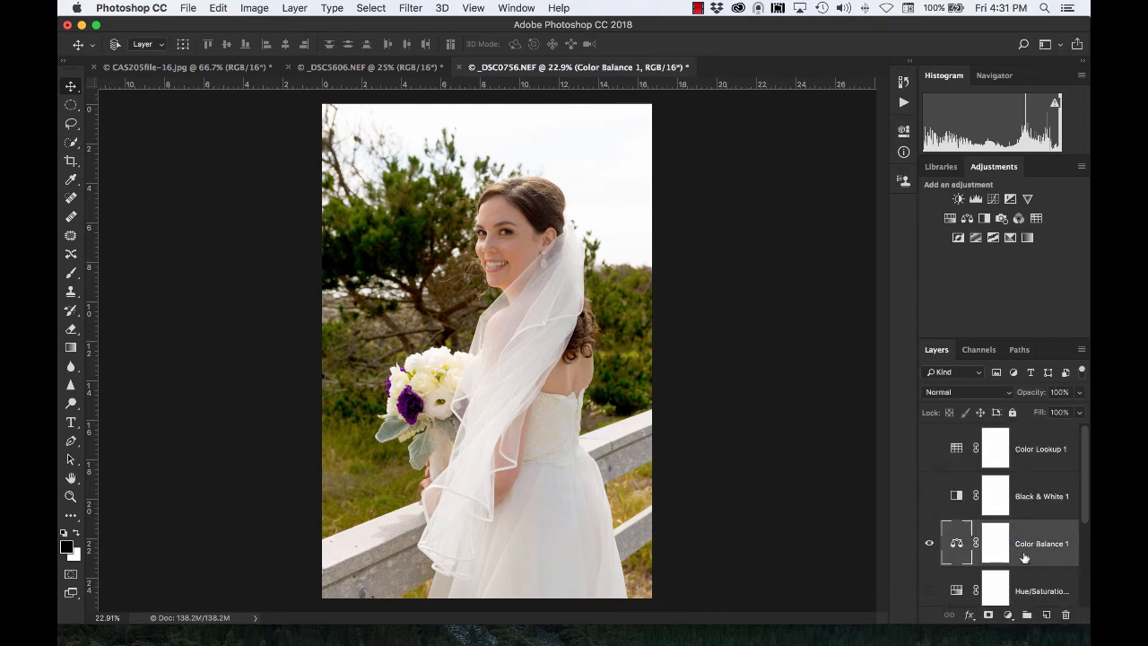
pyautogui.doubleClick(958, 546)
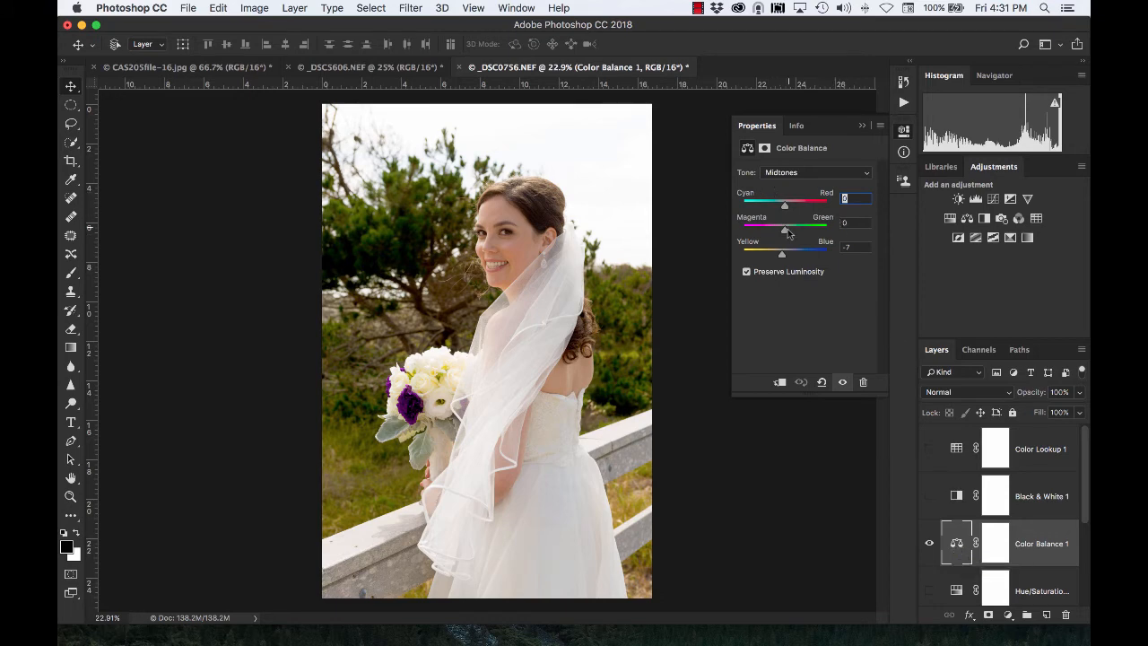
pyautogui.moveTo(781, 255)
pyautogui.mouseDown()
pyautogui.moveTo(802, 258)
pyautogui.moveTo(782, 254)
pyautogui.mouseUp()
# Show the Black & White layer, apply the Infrared preset, and set Reds to 76
pyautogui.click(1048, 499)
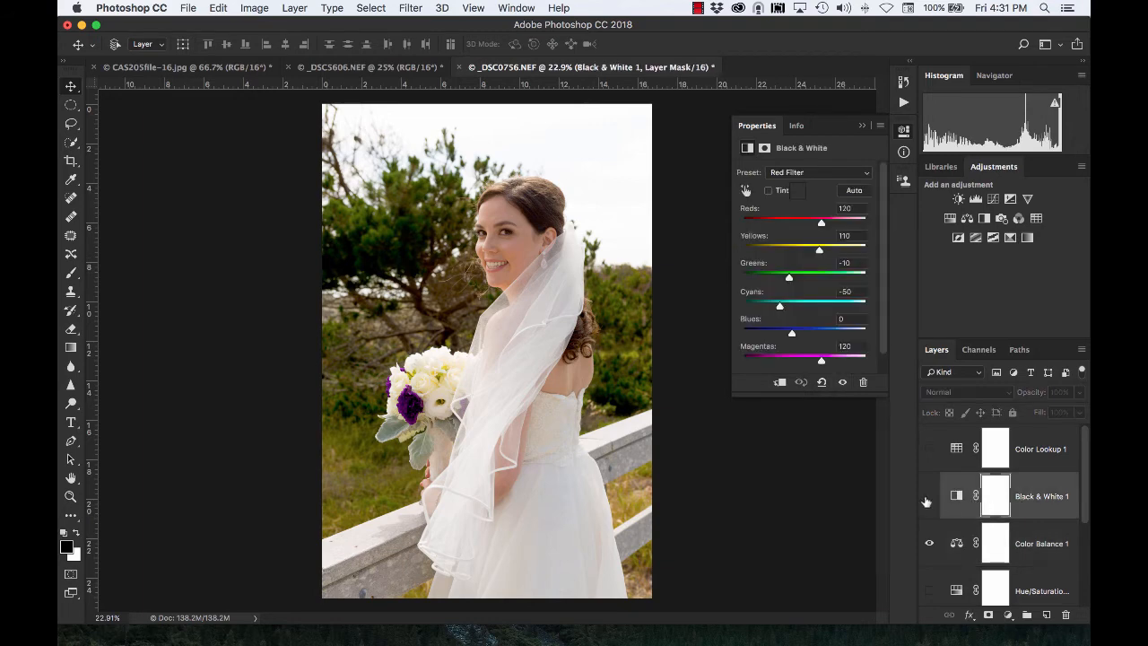
pyautogui.click(930, 496)
pyautogui.click(808, 174)
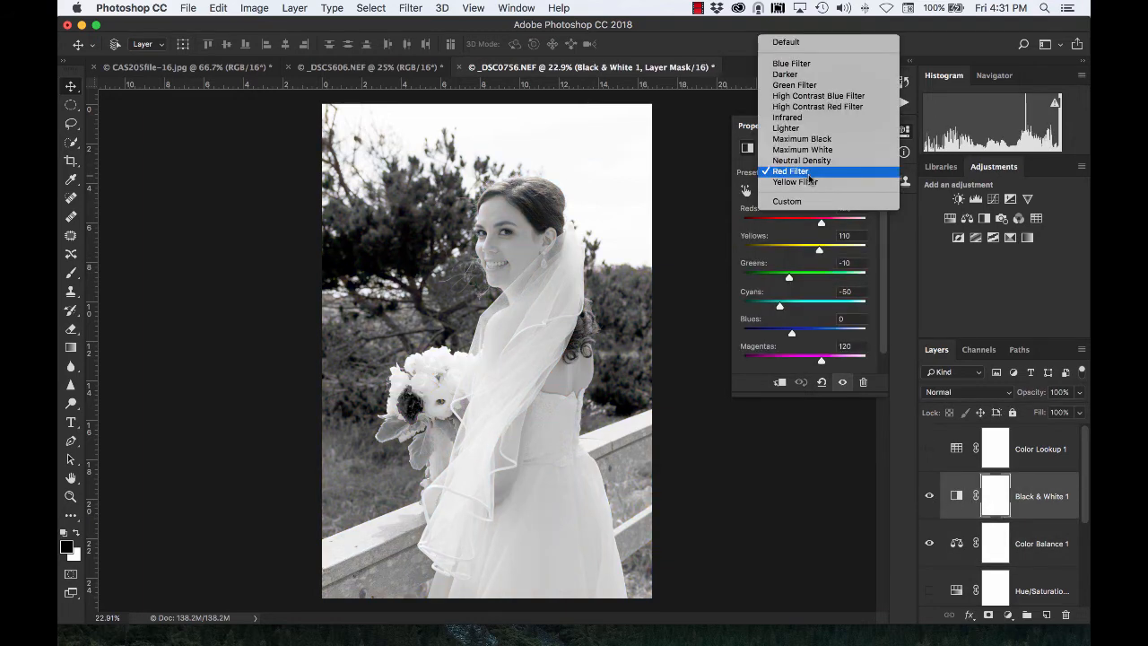
pyautogui.click(810, 118)
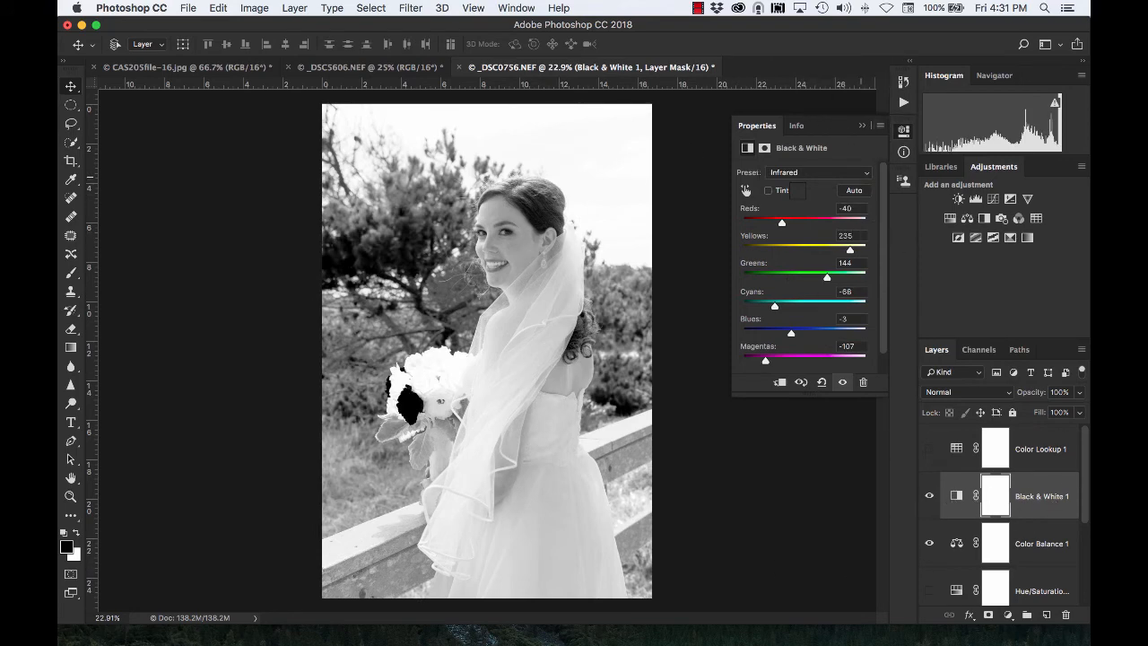
pyautogui.moveTo(781, 222); pyautogui.dragTo(812, 223)
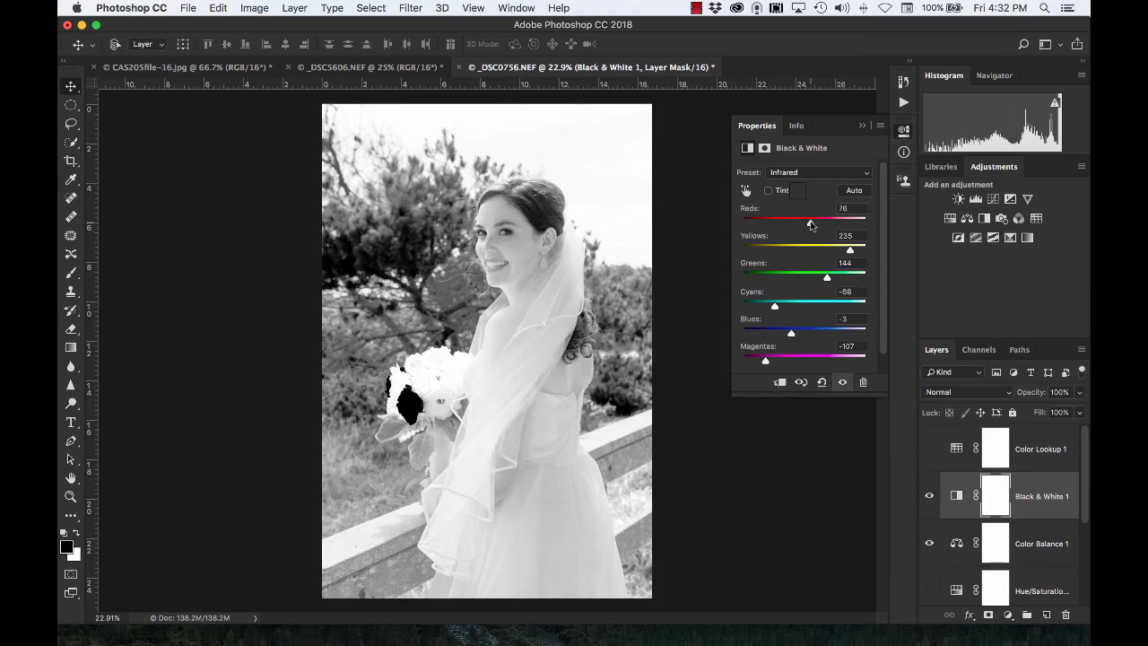
# Delete the Black & White adjustment layer and add a Photo Filter adjustment layer above Color Balance
pyautogui.click(864, 384)
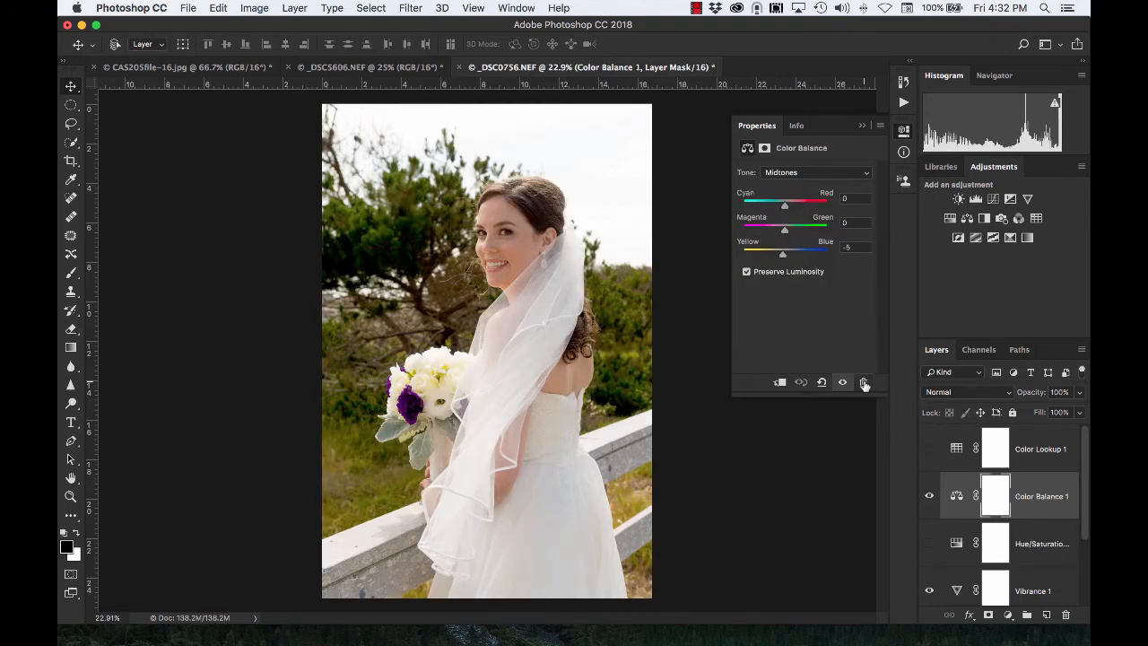
pyautogui.scroll(-3, 1016, 502)
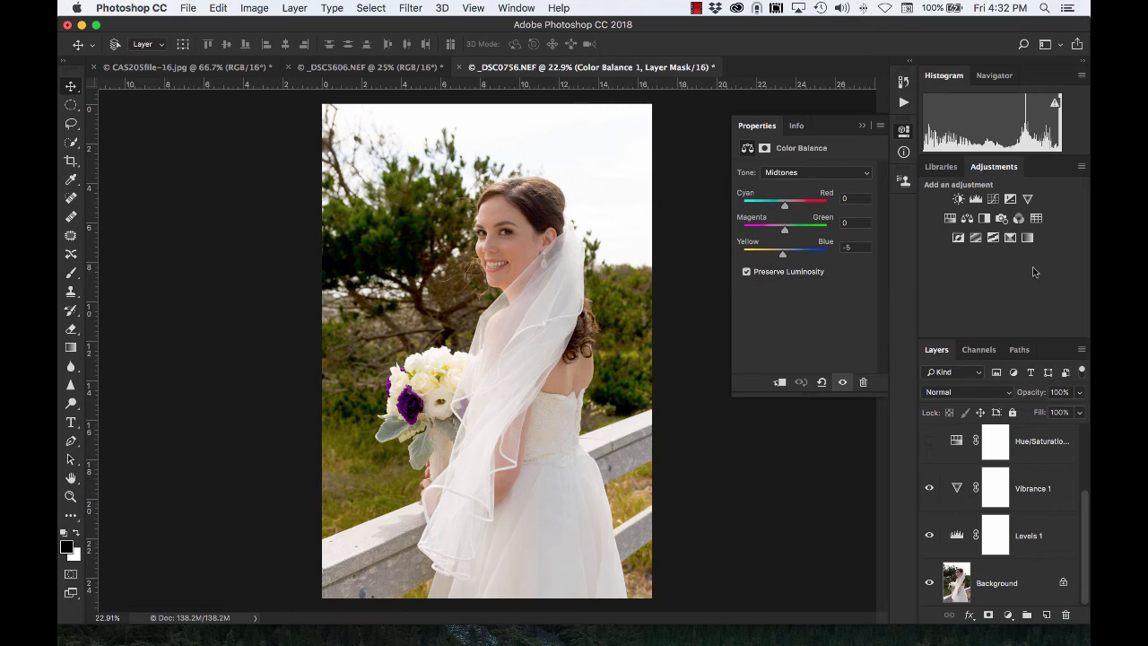
pyautogui.click(1003, 220)
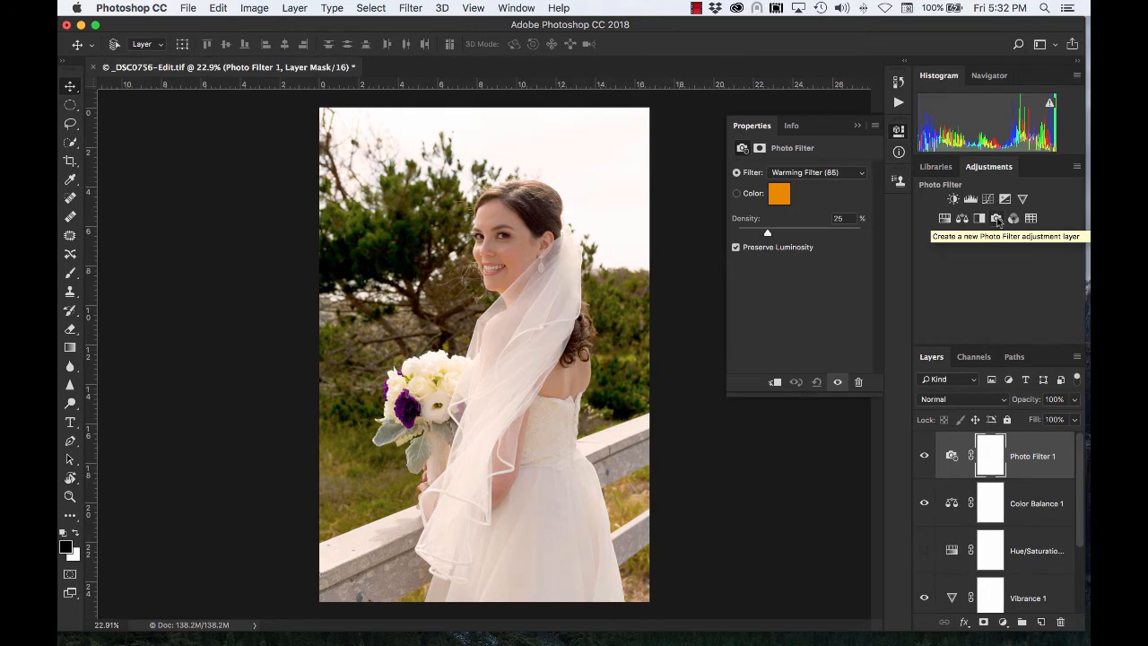
# Set the Photo Filter to Cooling Filter (82) and copy that adjustment layer onto the Eiffel Tower image _DSC5606.NEF
pyautogui.click(861, 176)
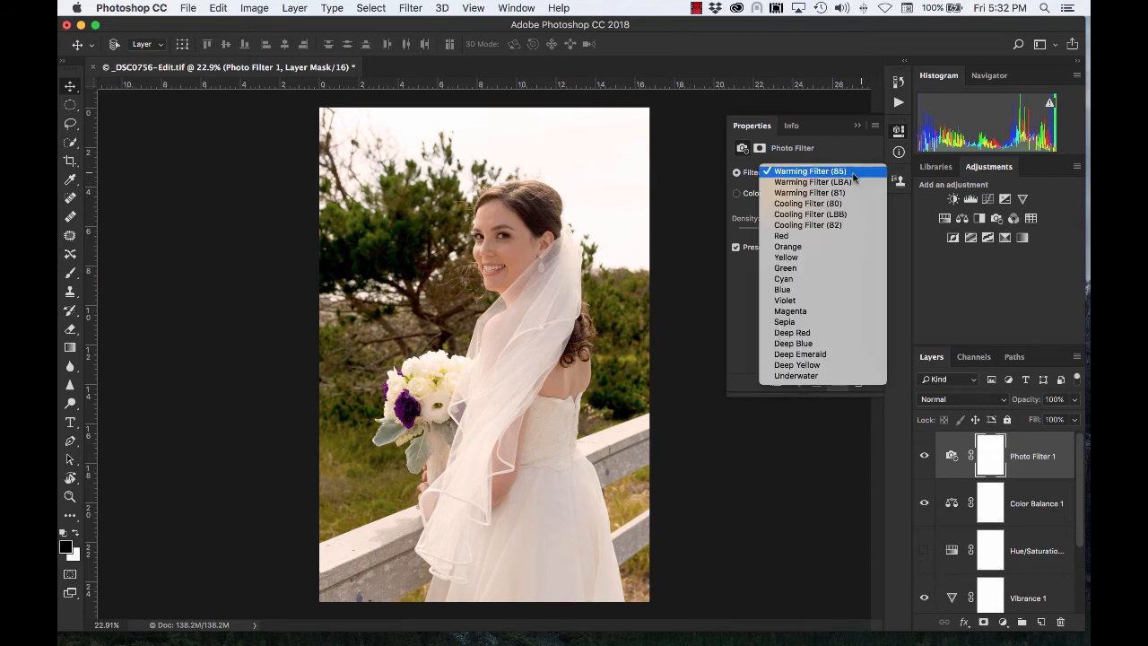
pyautogui.click(833, 225)
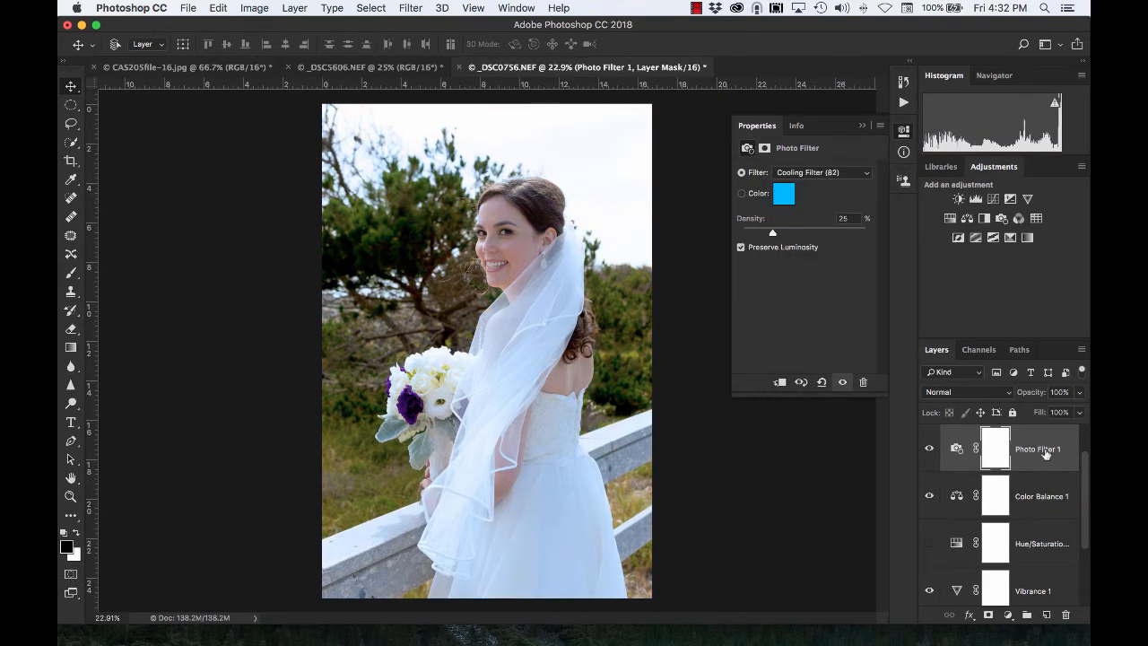
pyautogui.moveTo(1009, 435); pyautogui.dragTo(514, 311)
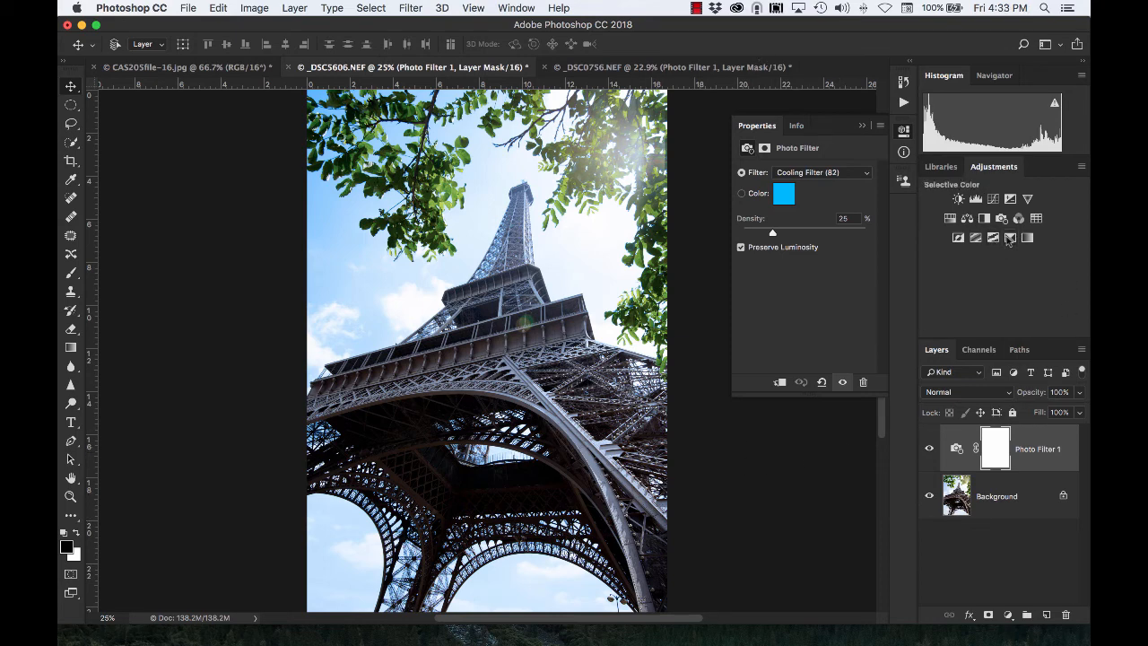
# Add a Posterize adjustment layer above the Photo Filter in the Eiffel Tower image, with its Fill at 100%
pyautogui.click(976, 238)
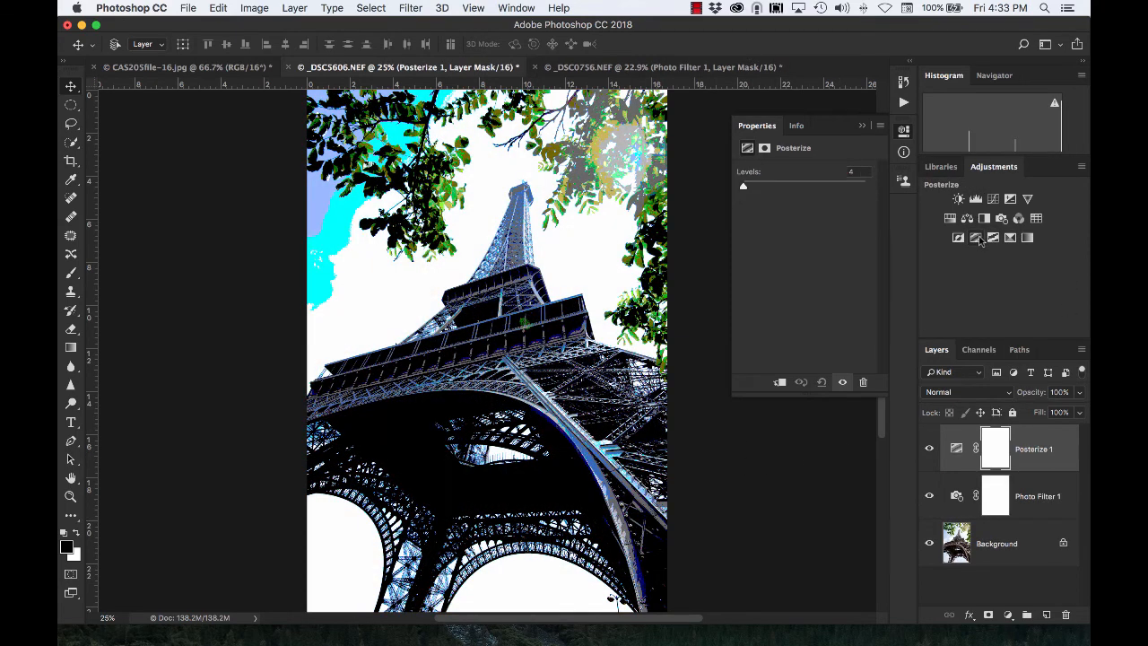
pyautogui.click(1080, 413)
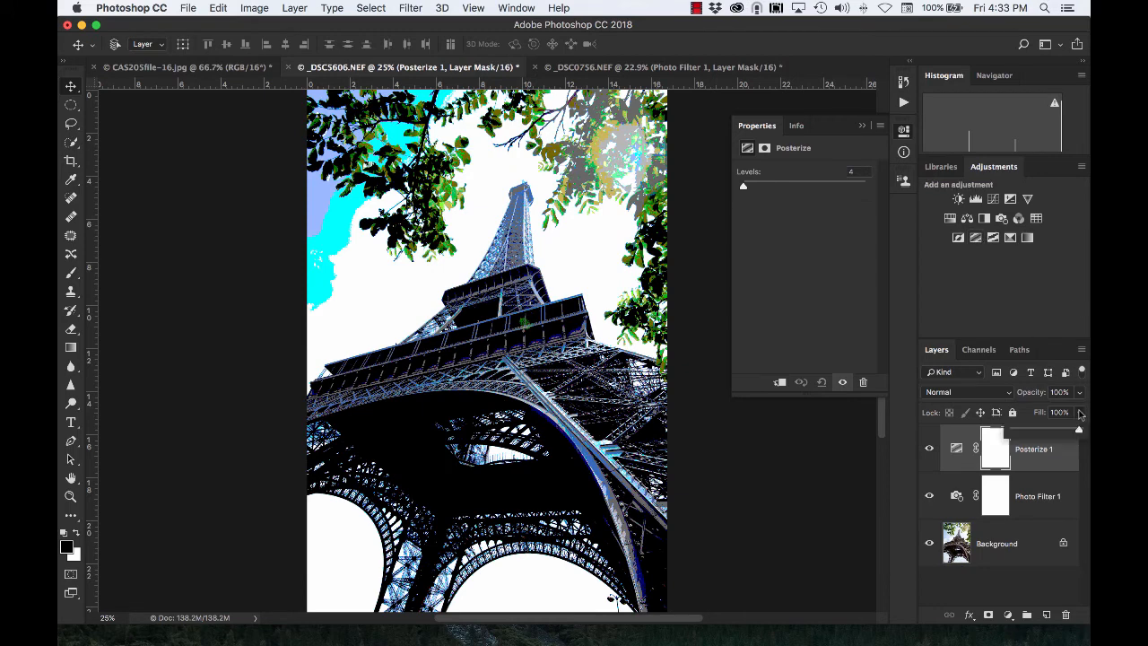
pyautogui.moveTo(1078, 431)
pyautogui.mouseDown()
pyautogui.moveTo(1019, 433)
pyautogui.moveTo(1080, 431)
pyautogui.mouseUp()
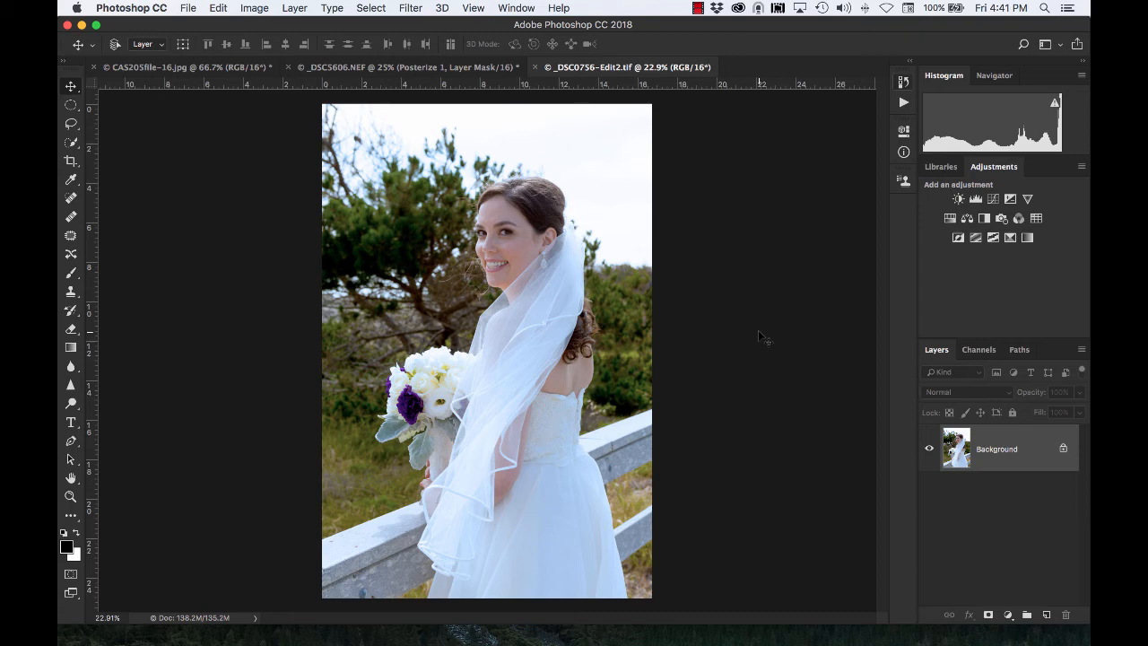
# Switch to the skyscraper image CAS205file-16.jpg and rotate the whole image 90° counter clockwise
pyautogui.click(168, 66)
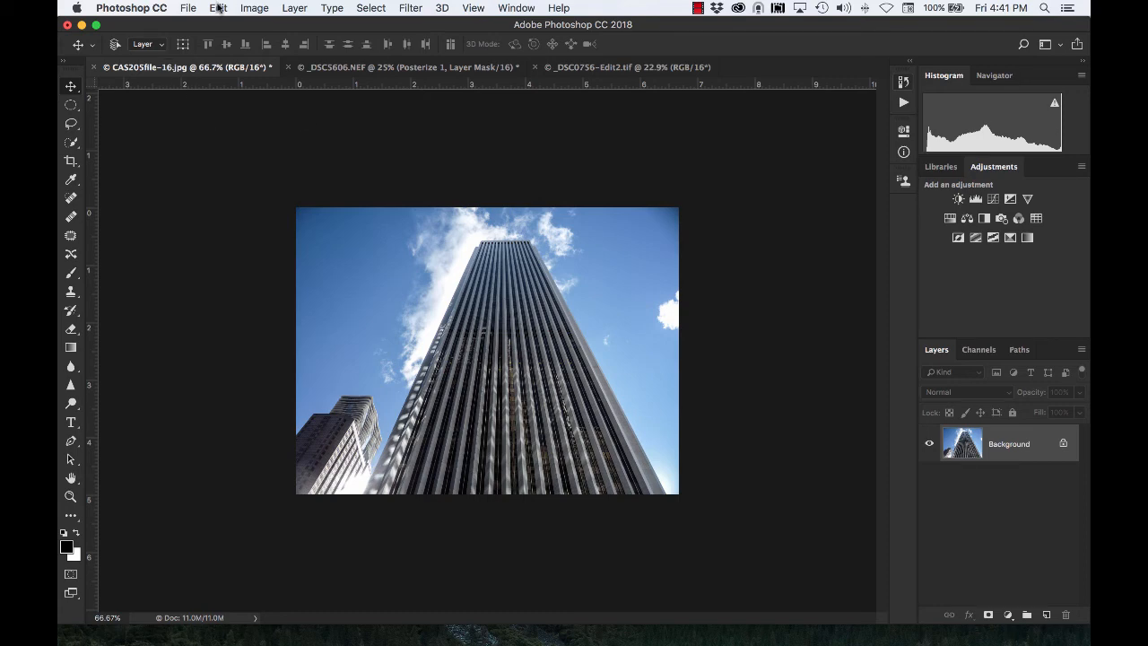
pyautogui.click(255, 8)
pyautogui.moveTo(284, 146)
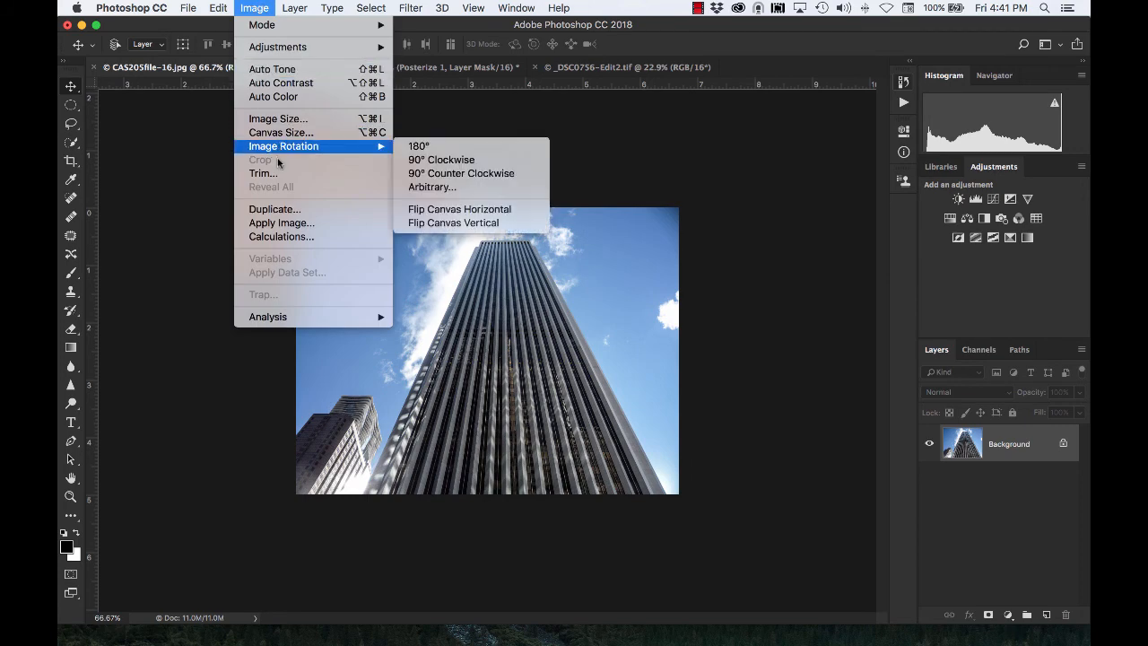
pyautogui.click(474, 175)
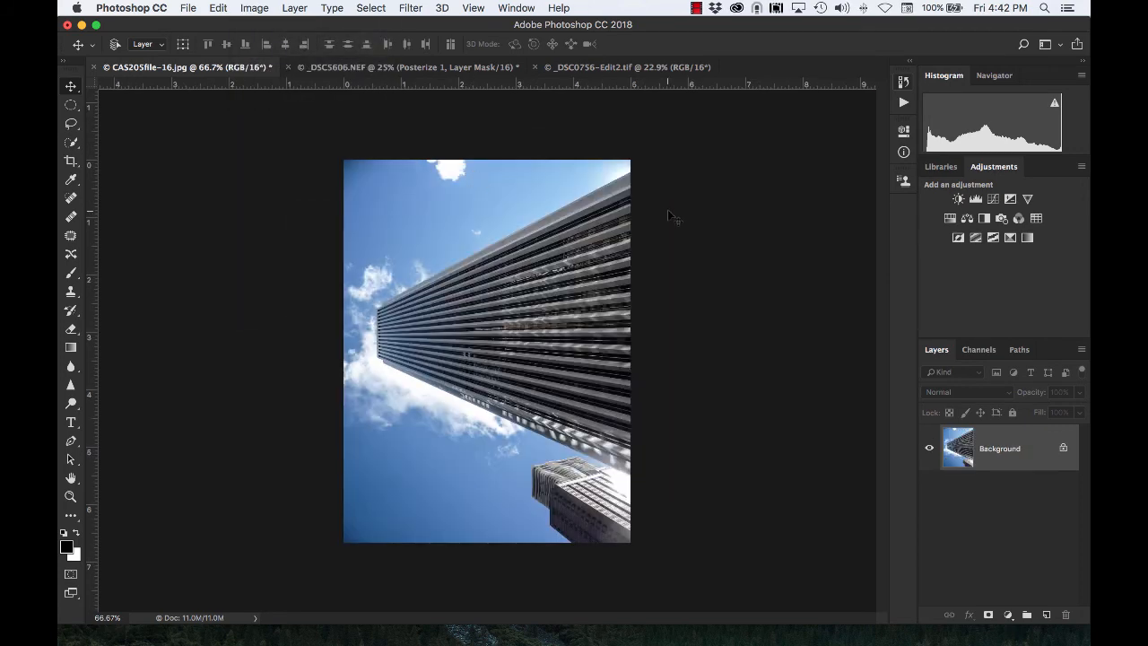
# Copy the entire rotated skyscraper image and widen its canvas to 10 inches, anchored at the middle of the left edge
pyautogui.press('super+a')
pyautogui.press('super+c')
pyautogui.click(260, 8)
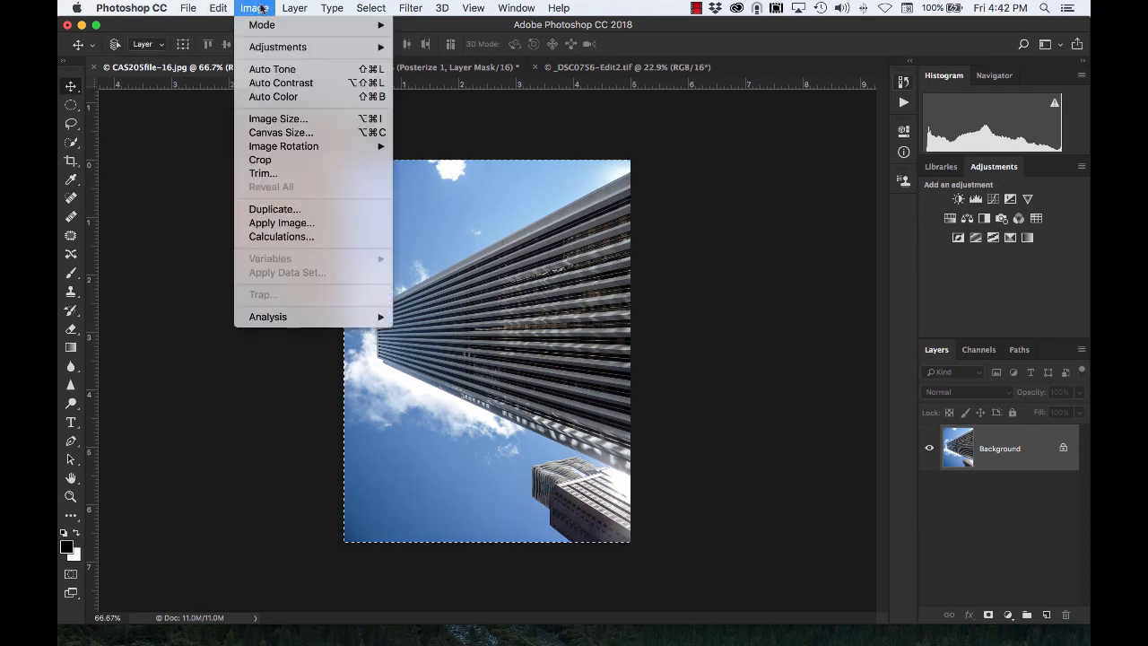
pyautogui.click(285, 133)
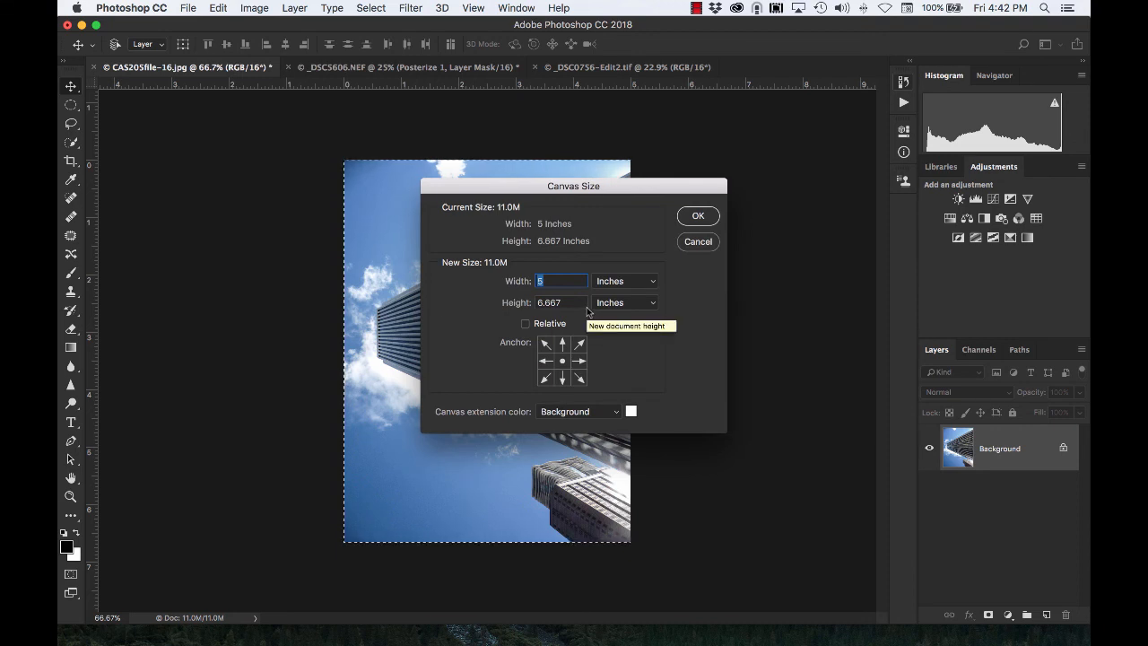
pyautogui.write('10')
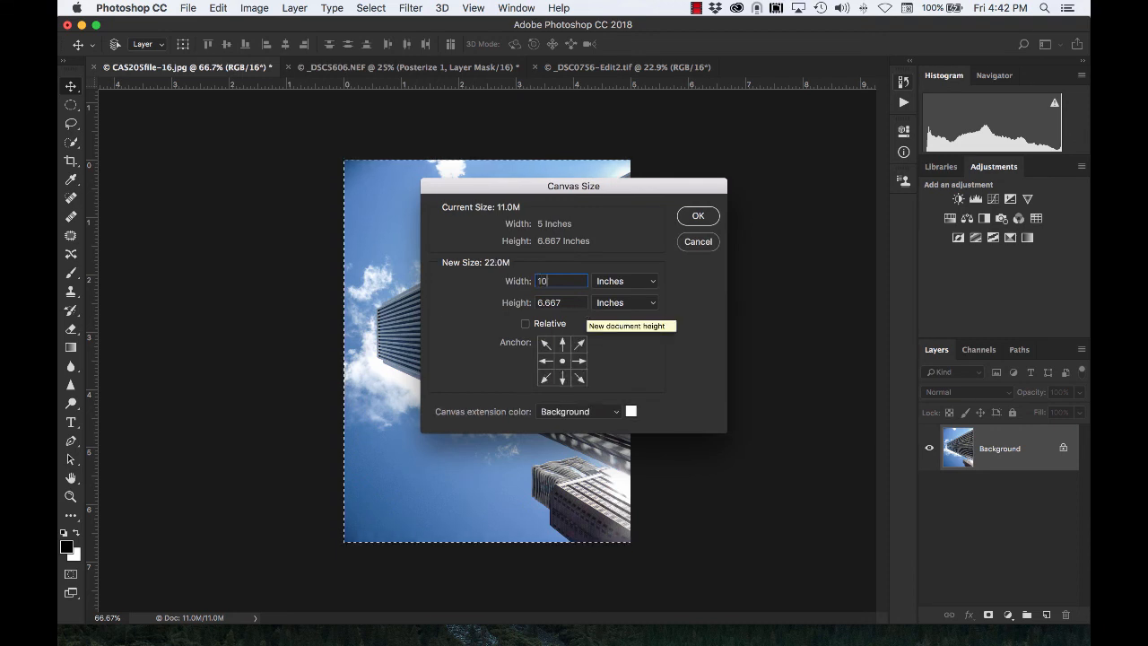
pyautogui.click(545, 361)
pyautogui.click(698, 217)
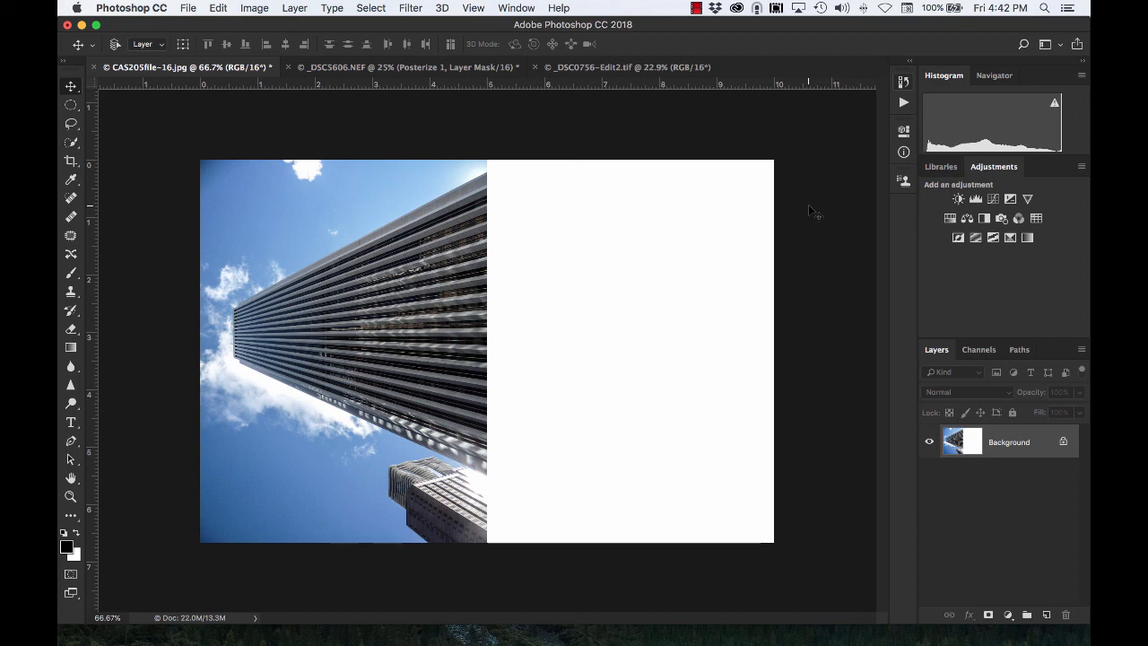
# Paste the copied skyscraper as a new layer, place it over the blank right half of the canvas, and flip it horizontally
pyautogui.press('super+v')
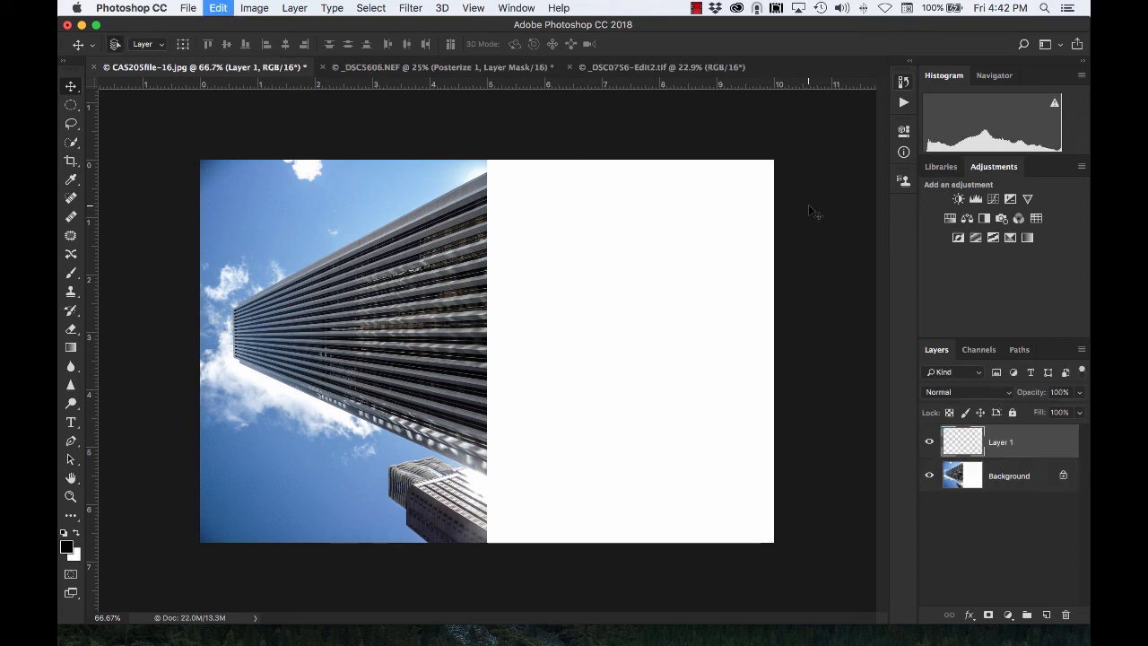
pyautogui.moveTo(547, 281); pyautogui.dragTo(687, 282)
pyautogui.click(215, 9)
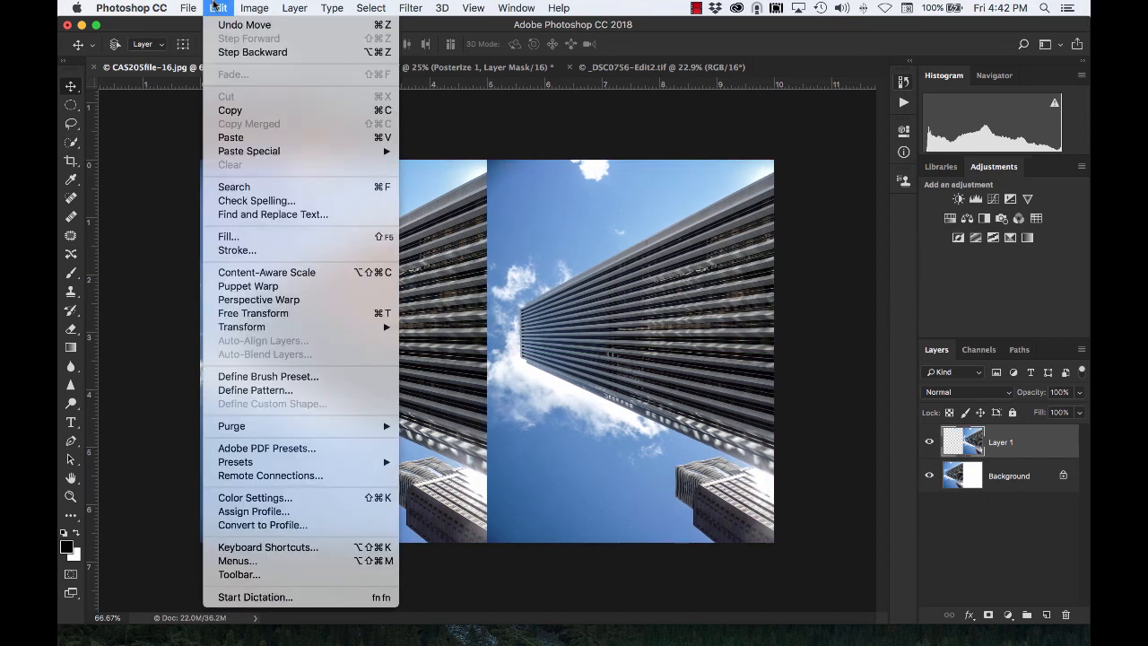
pyautogui.moveTo(269, 326)
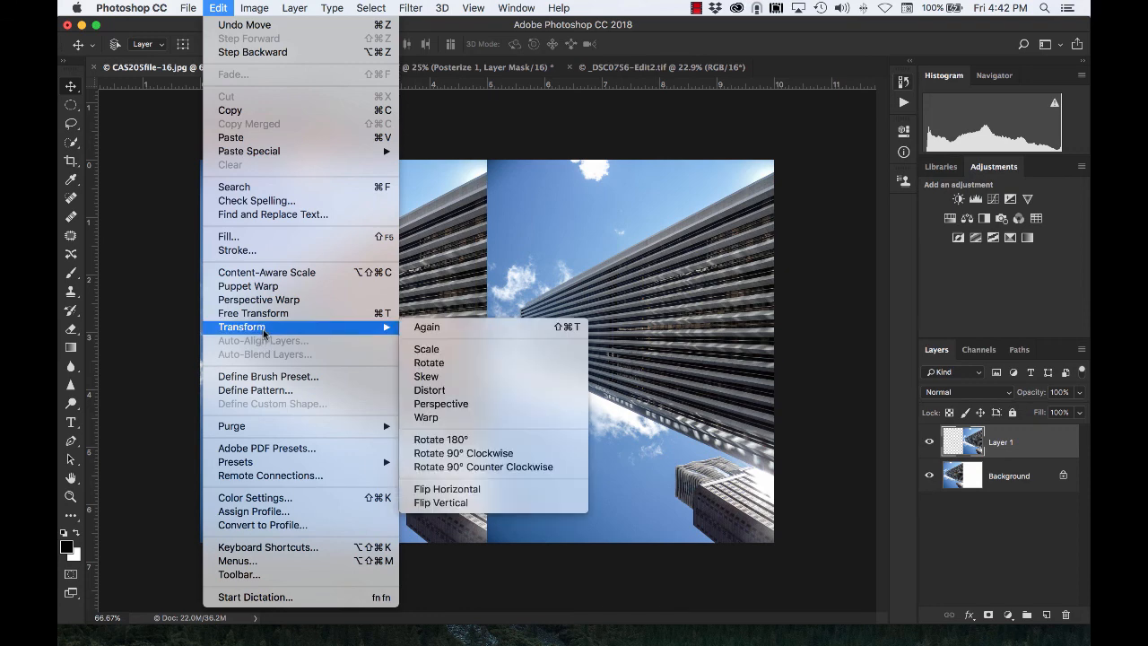
pyautogui.click(515, 490)
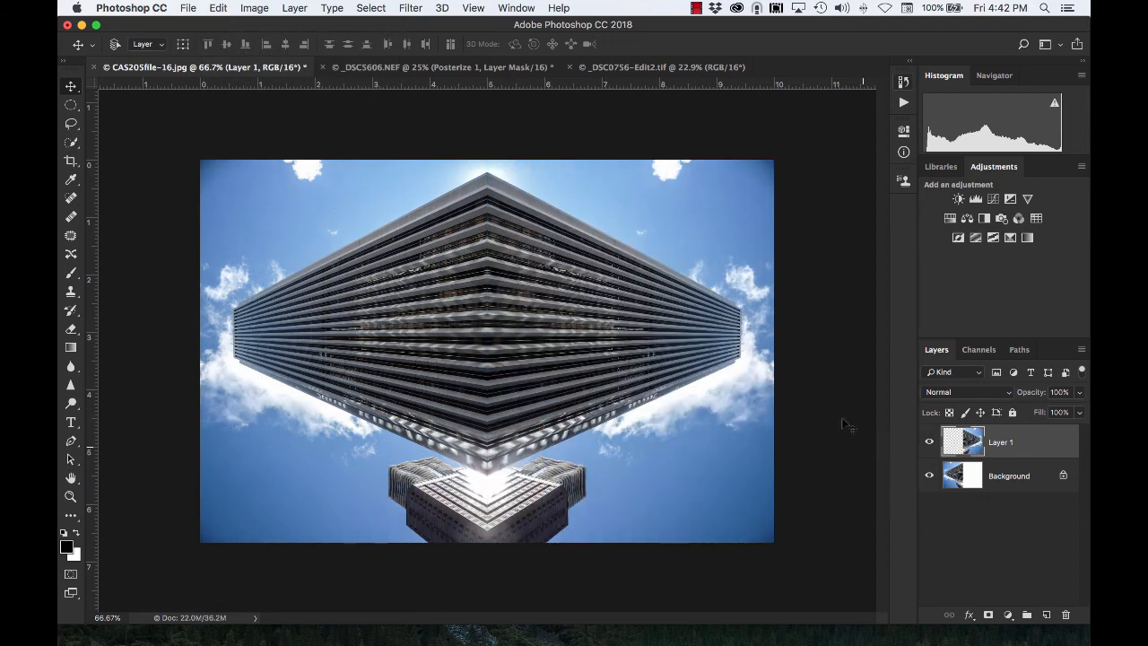